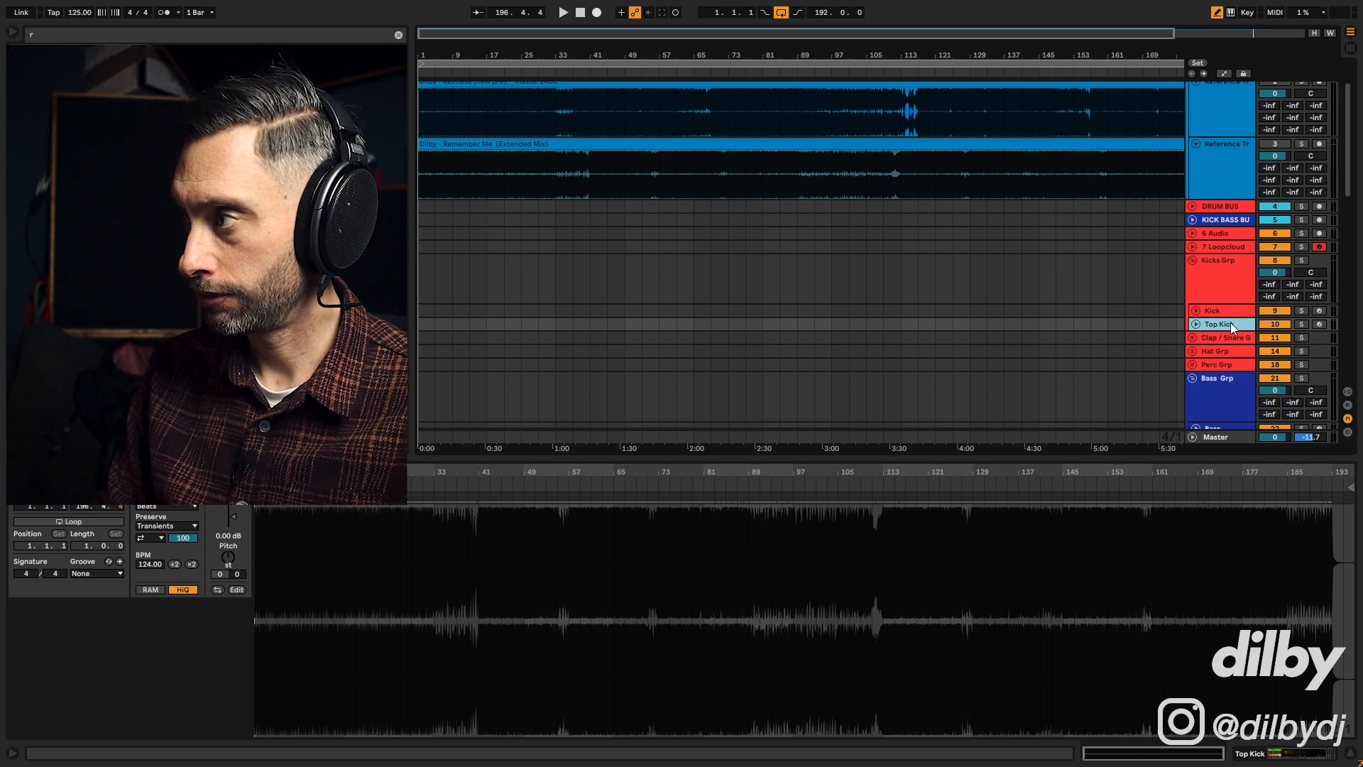
Insert four new audio tracks beneath the Top Kick track.
key("ctrl+t")
key("ctrl+t")
key("ctrl+t")
key("ctrl+t")
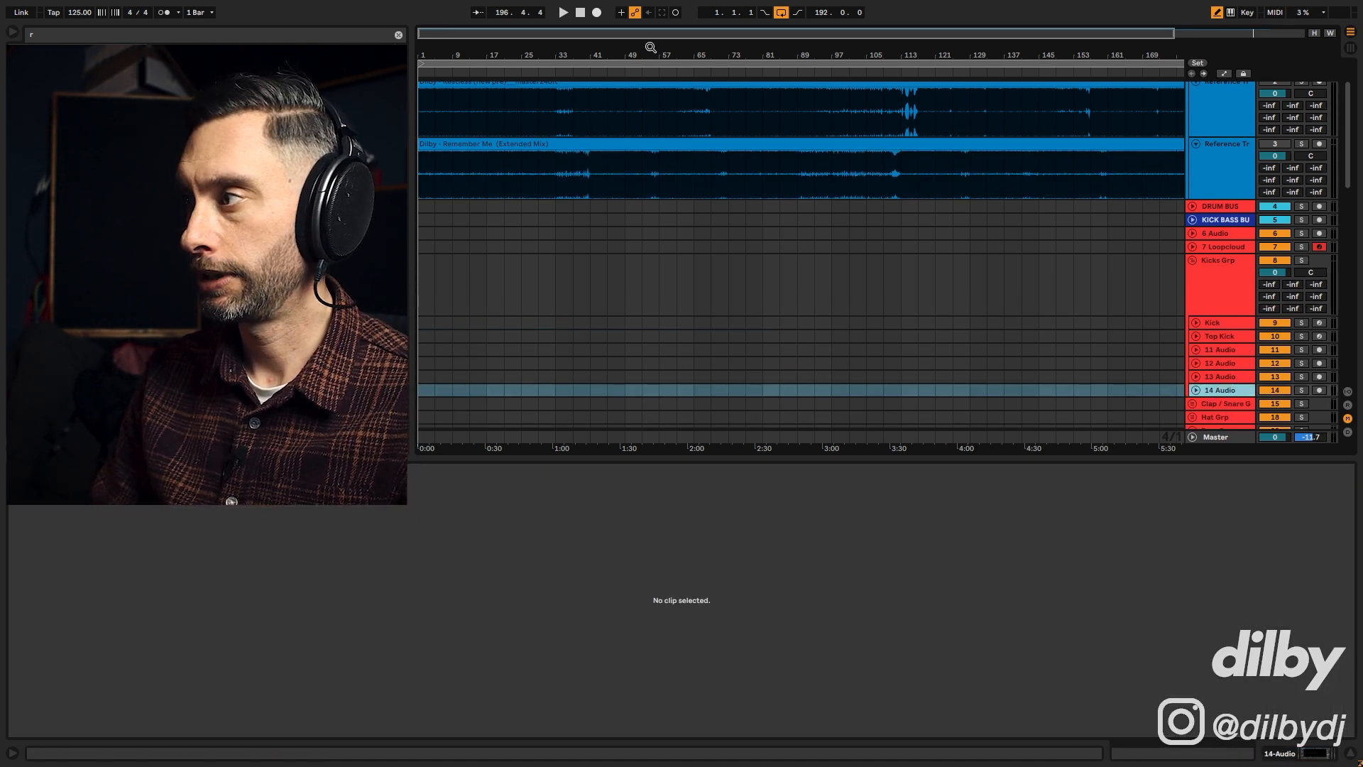
Unfold the 14 Audio track and show the input/output routing section for the tracks.
left_click(1196, 390)
scroll(1212, 342, "up", 1)
scroll(1271, 365, "down", 3)
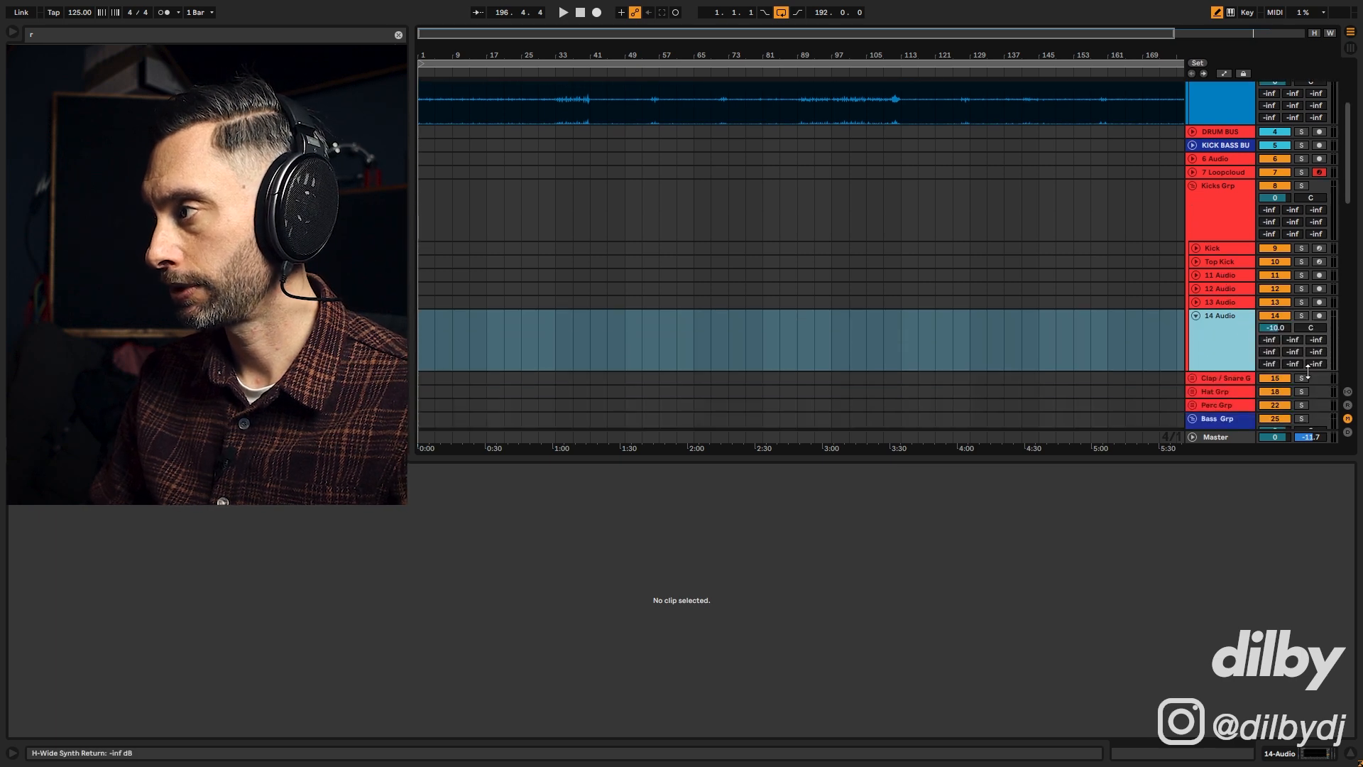
left_click(1347, 392)
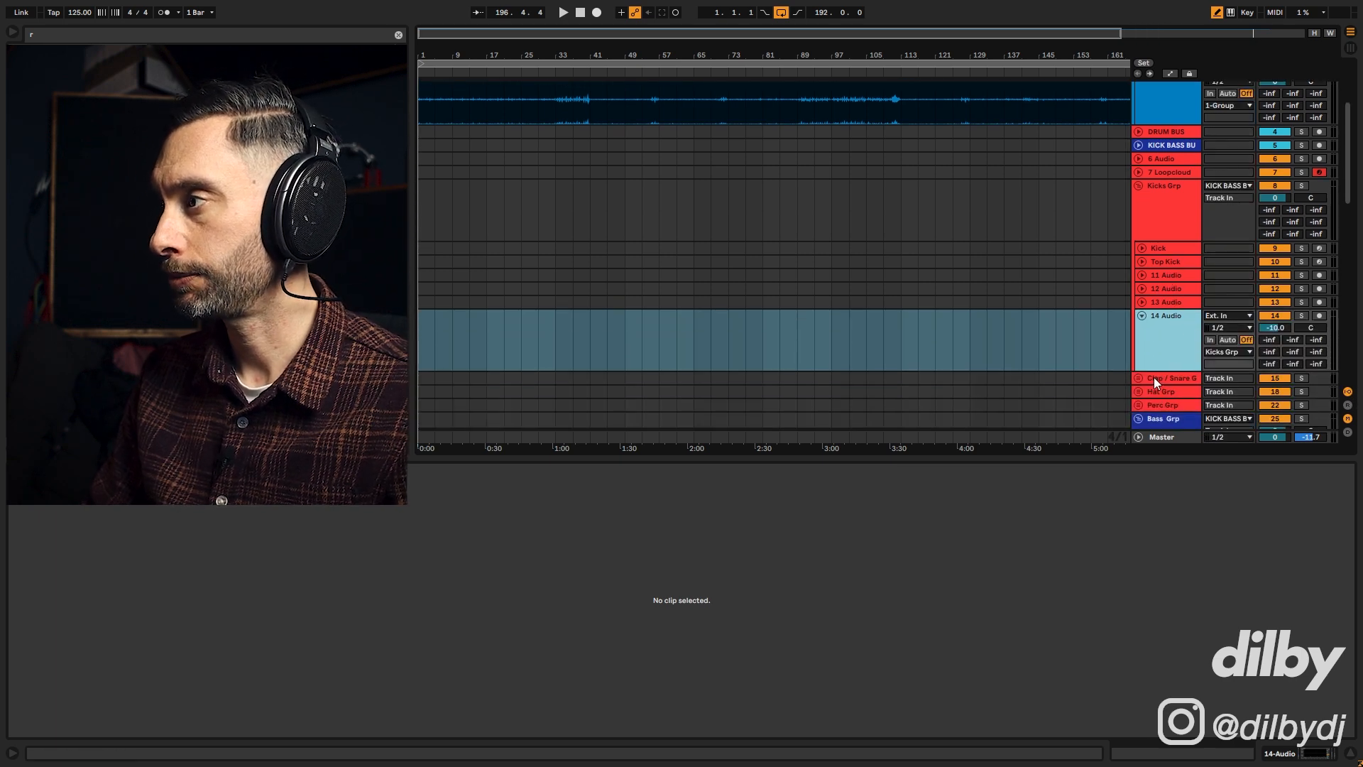
Route the output of audio tracks 11, 12 and 13 to 14-Audio, and set 14 Audio's monitoring to In.
left_click(1220, 304)
left_click(1169, 276, "shift")
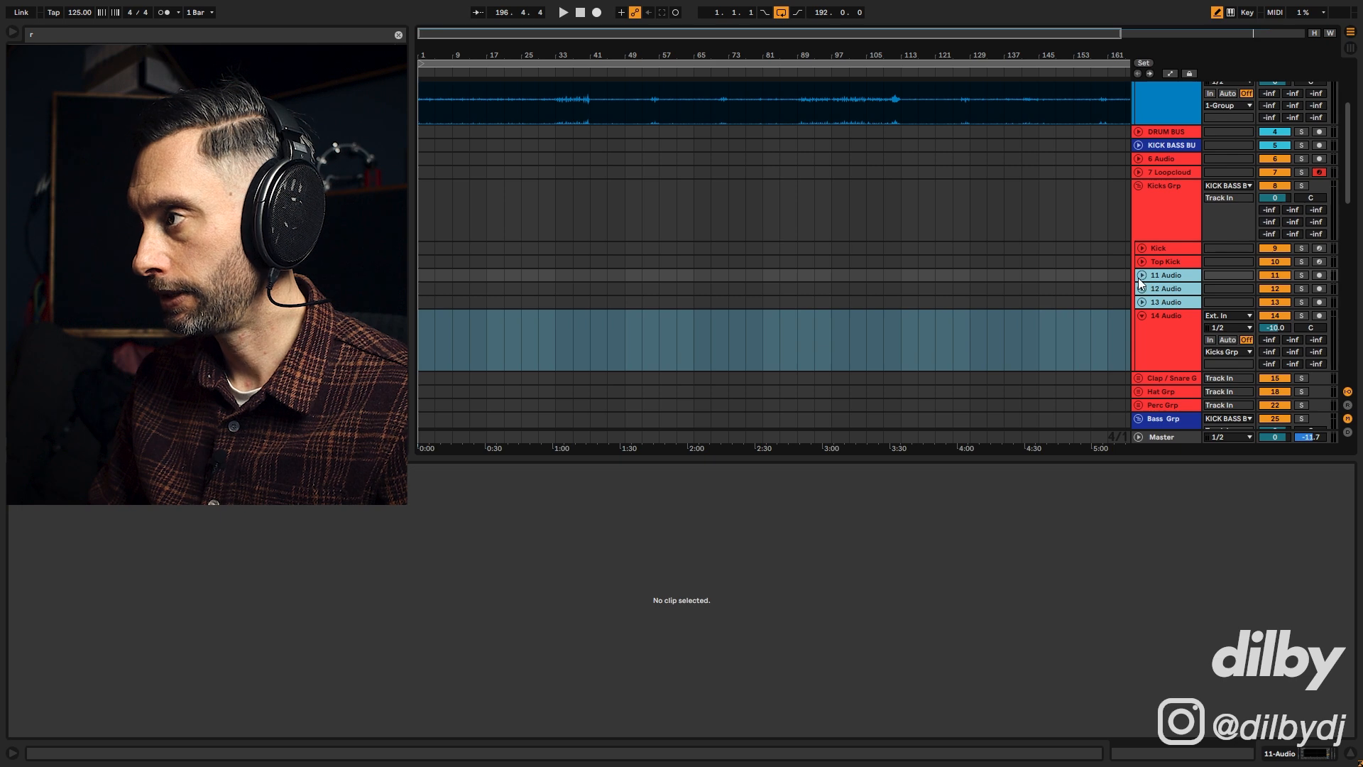
left_click(1142, 277)
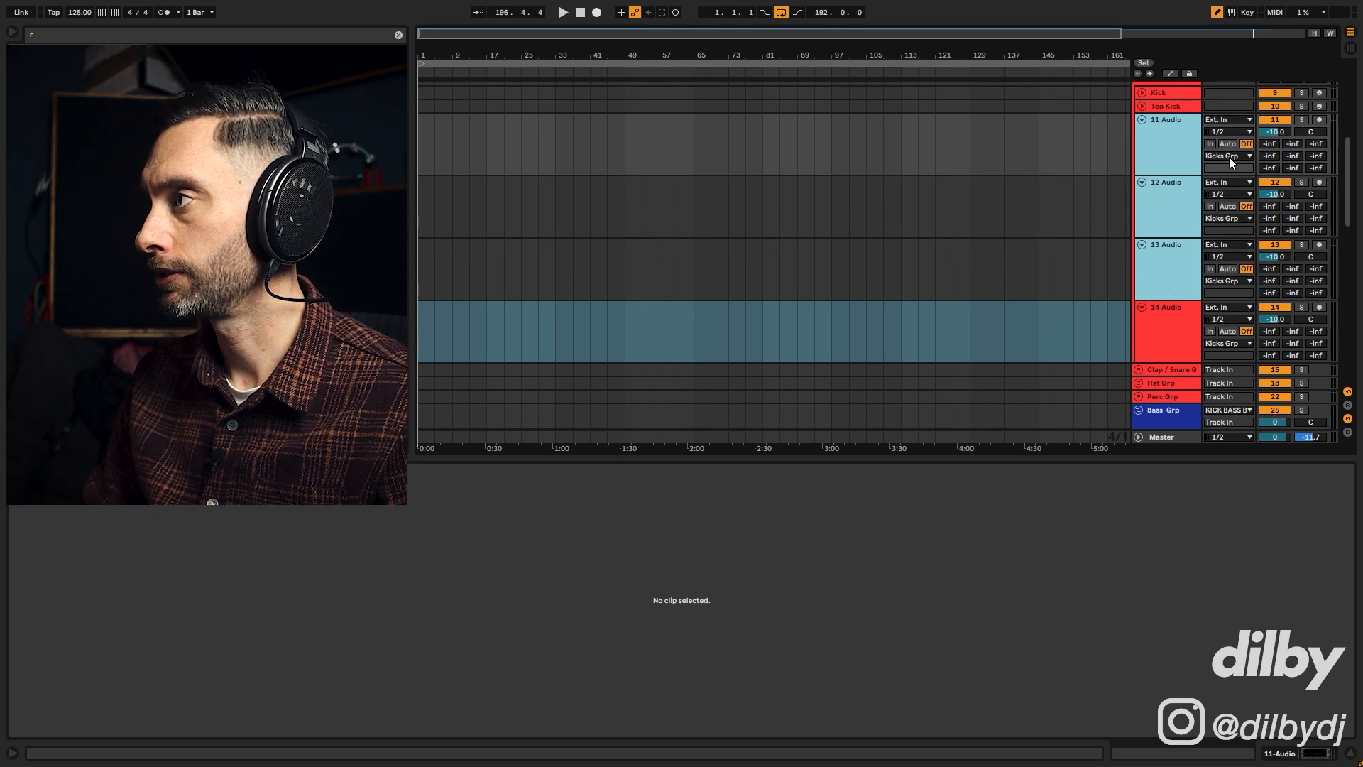
left_click(1227, 155)
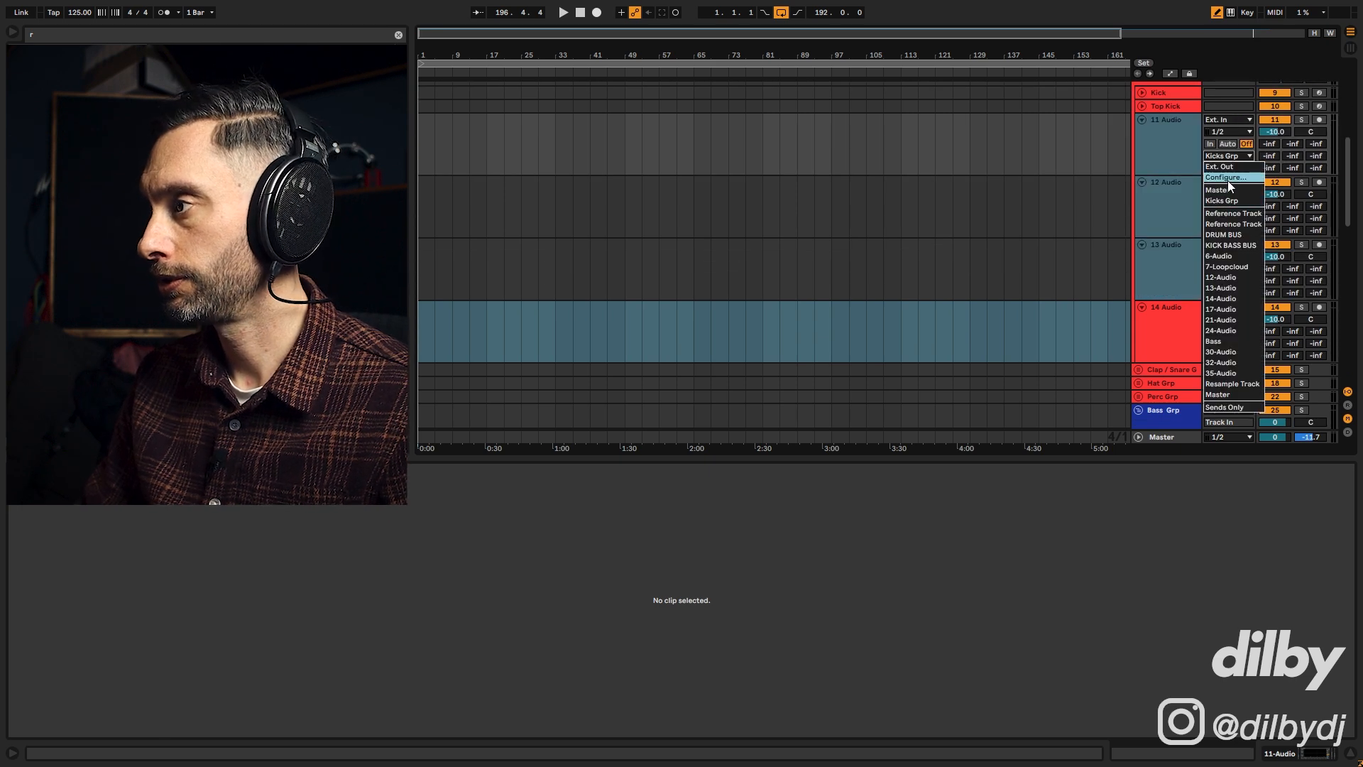
left_click(1230, 299)
left_click(1178, 312)
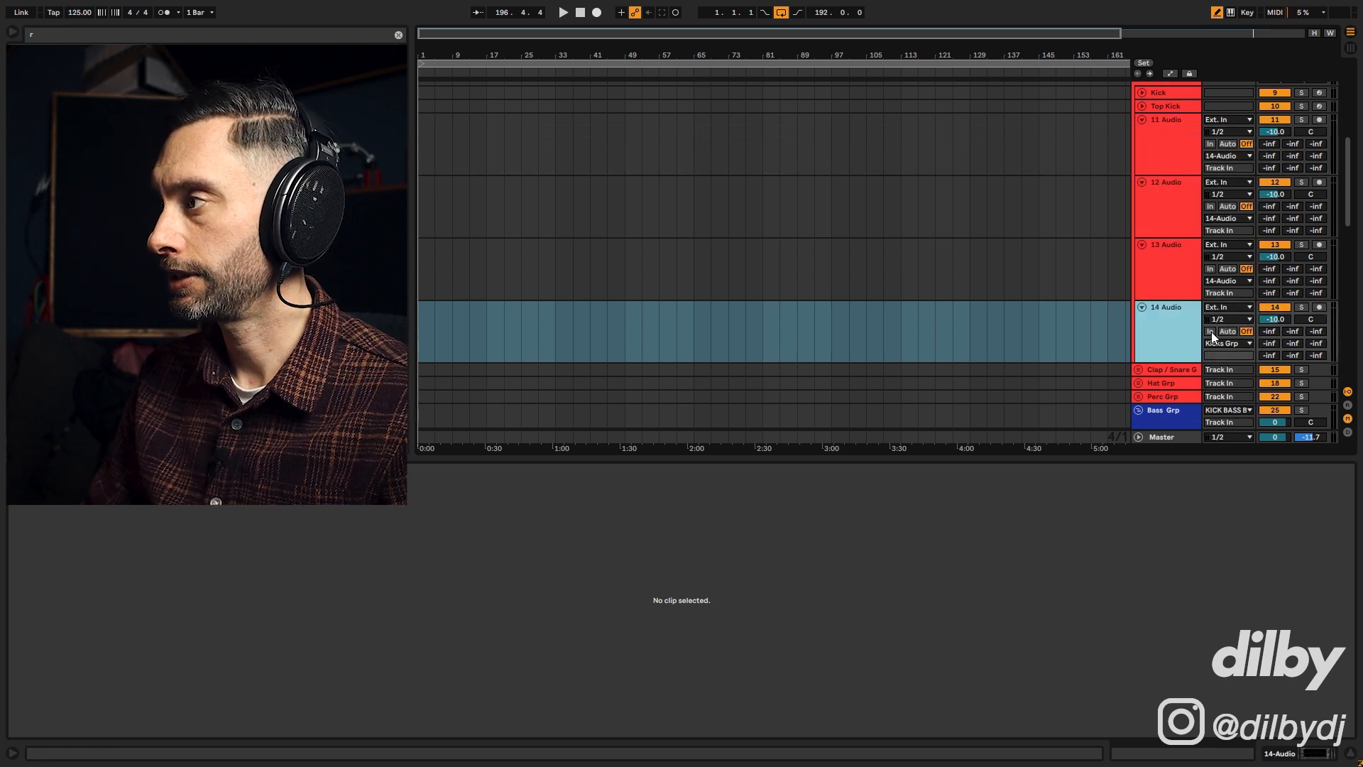
left_click(1210, 330)
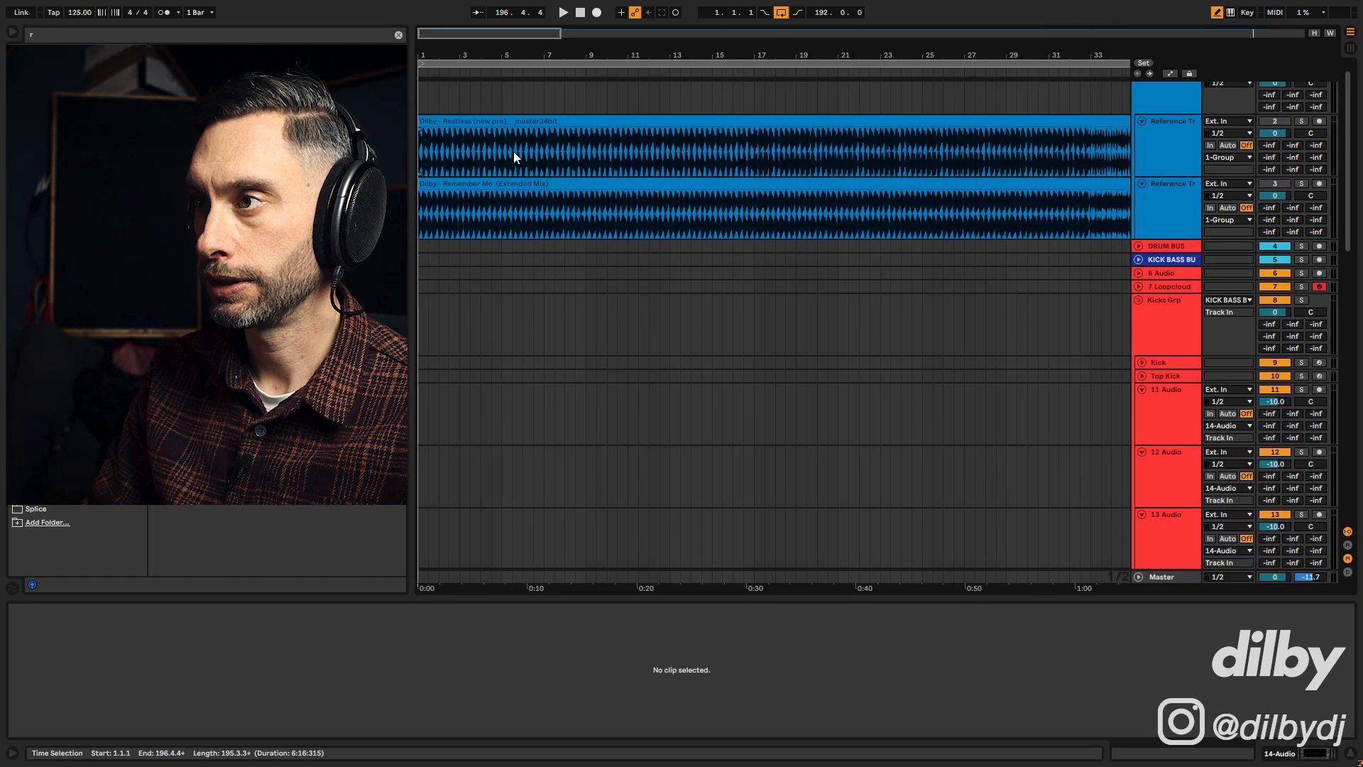
Copy a one-bar section of each reference track onto track 11, Restless at bar 5 and Remember Me at bar 7.
left_click_drag(514, 211, 521, 381)
left_click(506, 117)
left_click_drag(514, 472, 558, 409)
left_click_drag(472, 34, 440, 105)
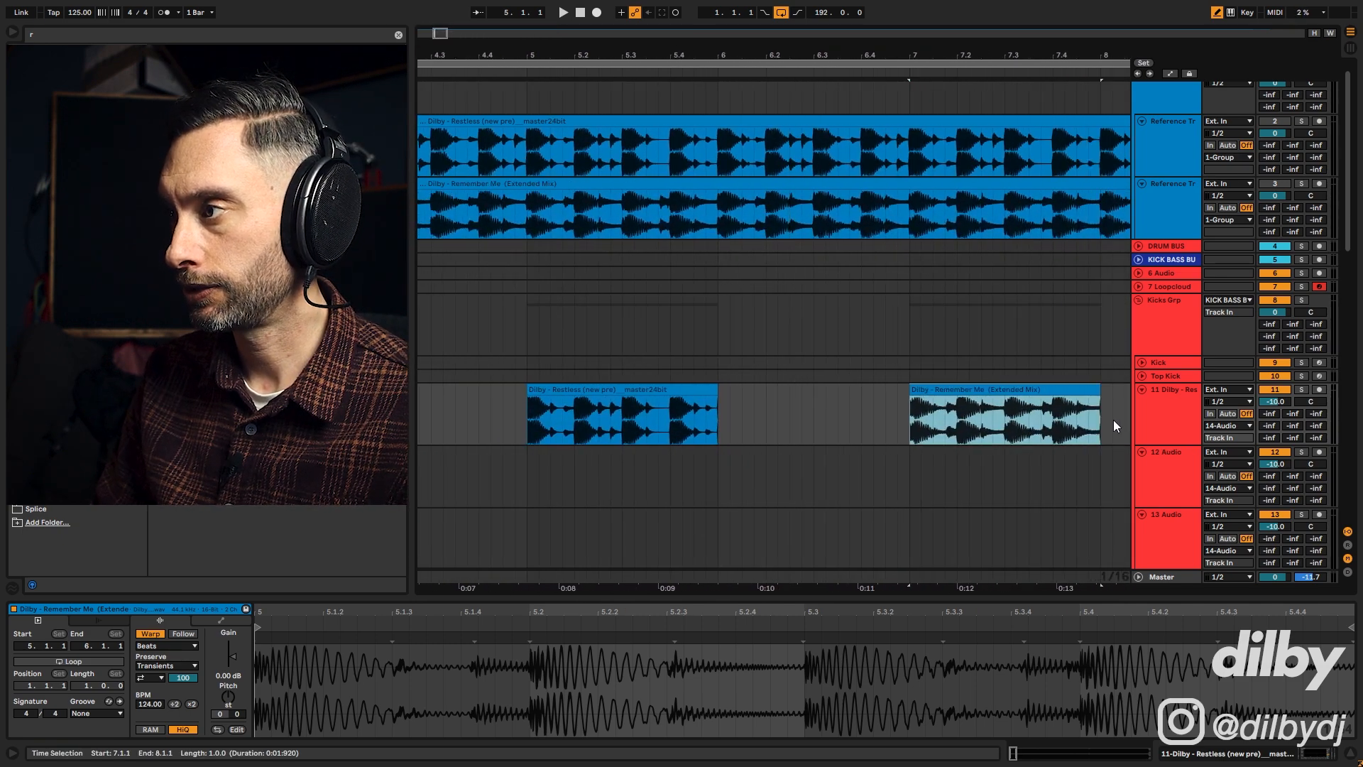
Move the Remember Me clip on track 11 to bar 6 and shorten both copied clips to one beat.
left_click_drag(997, 389, 806, 390)
left_click_drag(714, 388, 574, 389)
left_click_drag(907, 389, 766, 389)
Turn off warping for the Restless and Remember Me clips on track 11.
left_click(553, 390)
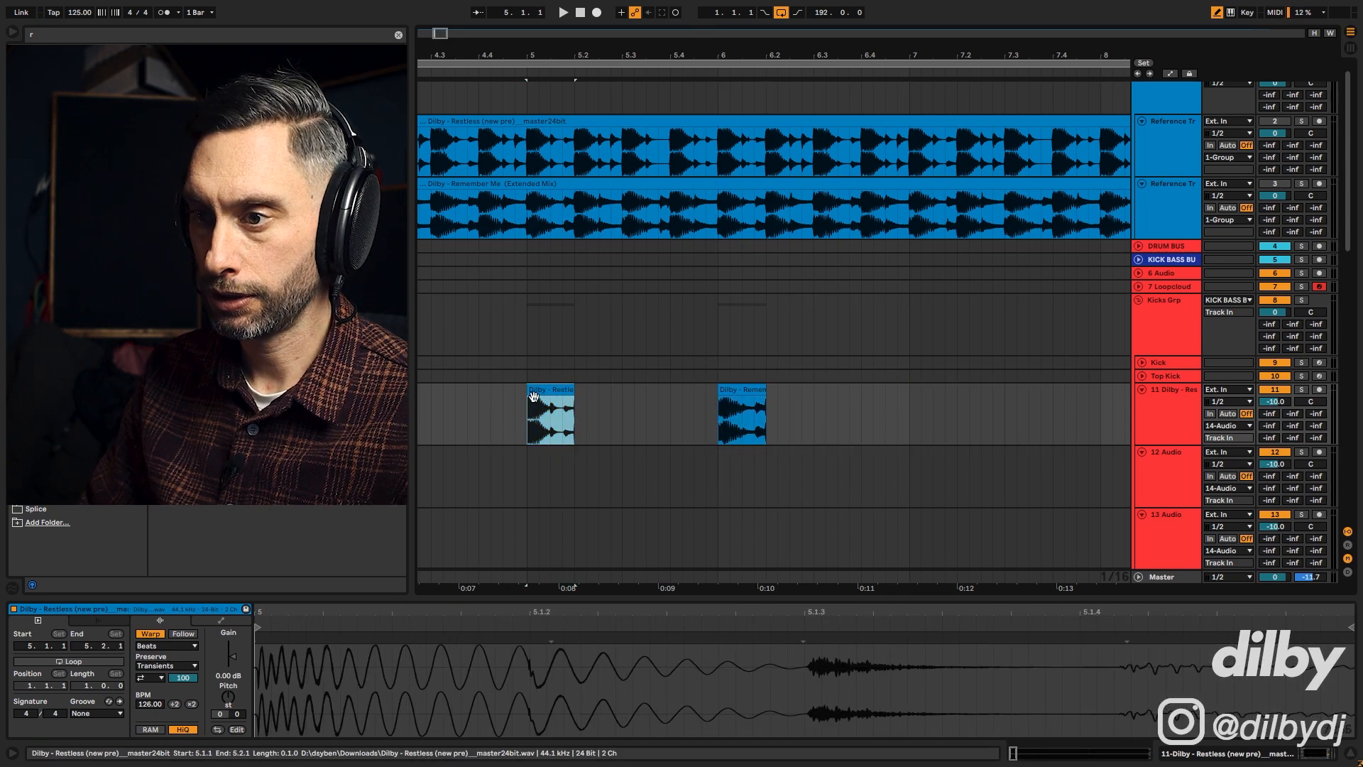
left_click(149, 634)
left_click(748, 415)
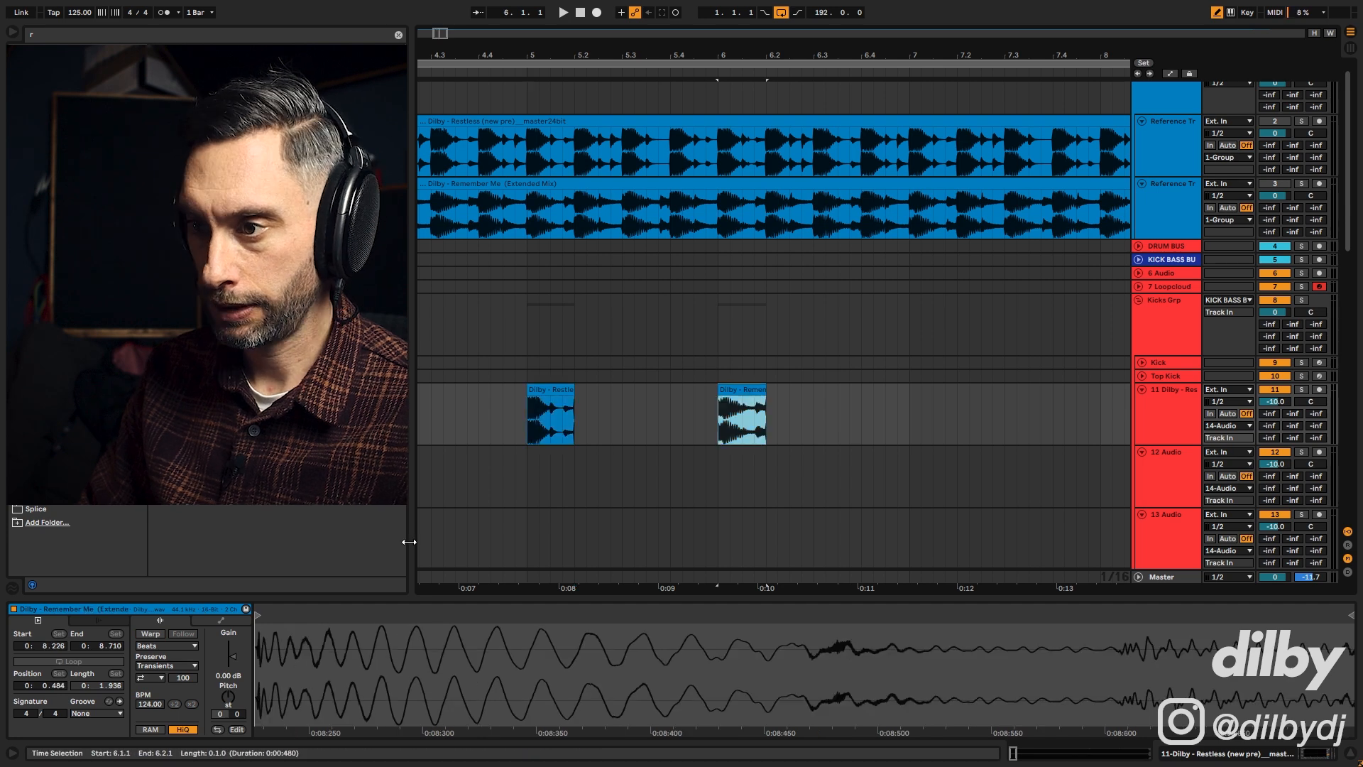
Trim the Remember Me clip around its kick hit, with the start at 8.227 and the end at 8.702 seconds.
left_click_drag(262, 608, 262, 703)
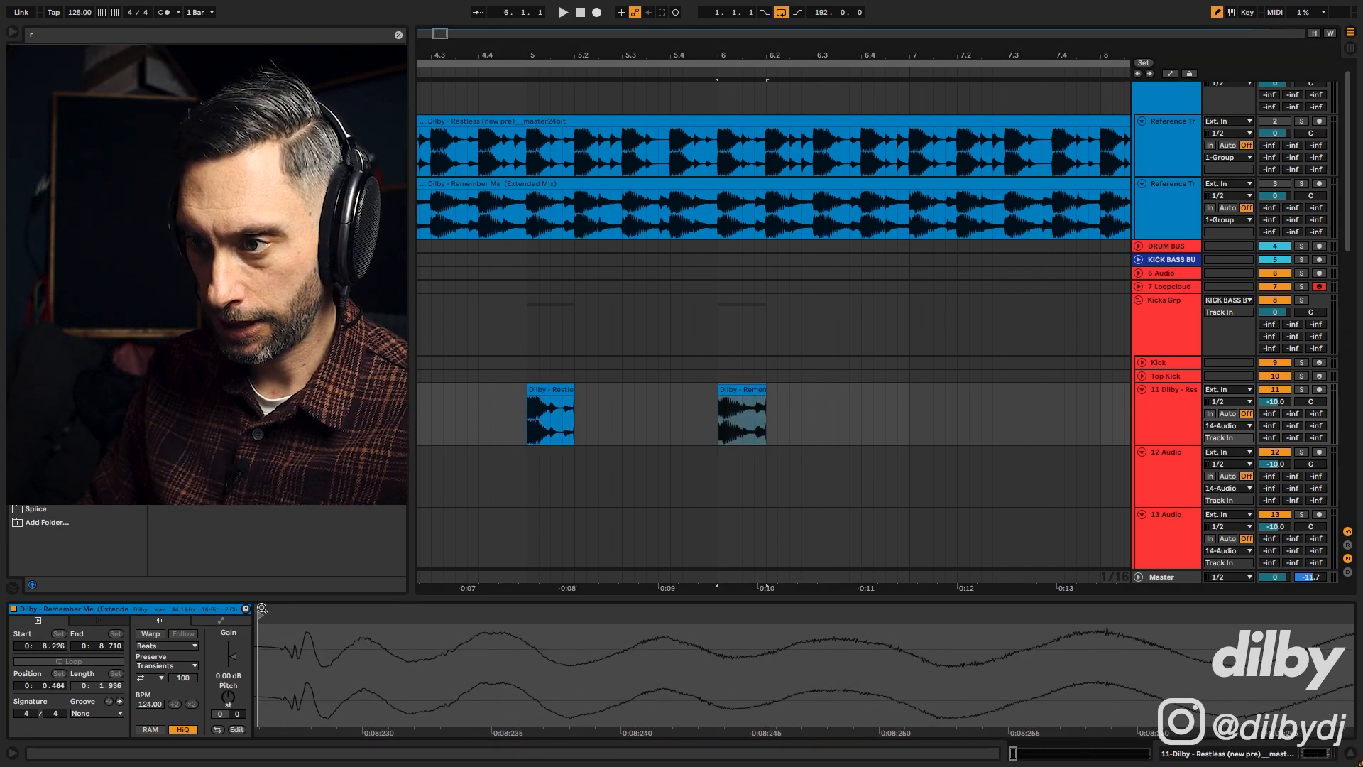
mouse_move(263, 614)
left_mouse_down()
mouse_move(282, 619)
mouse_move(320, 579)
mouse_move(319, 531)
left_mouse_up()
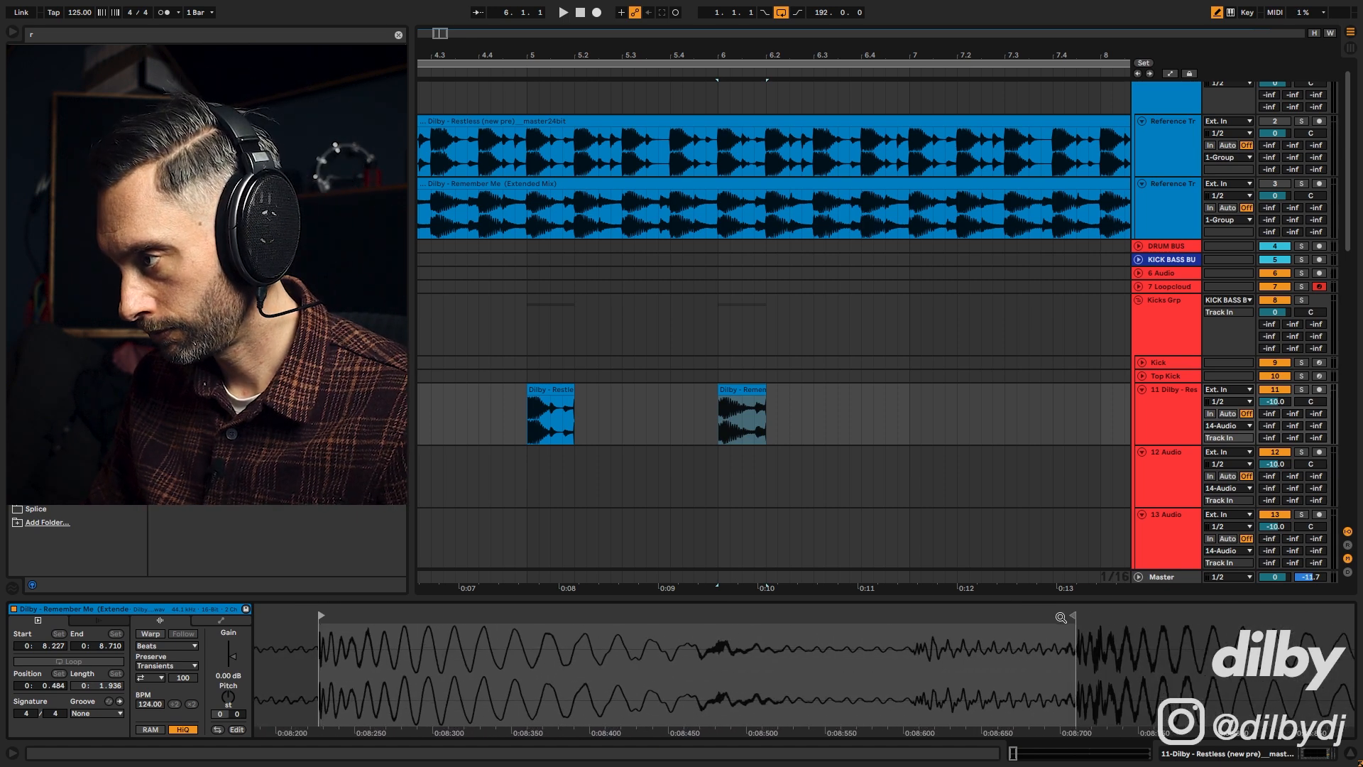
left_click_drag(1072, 614, 1060, 615)
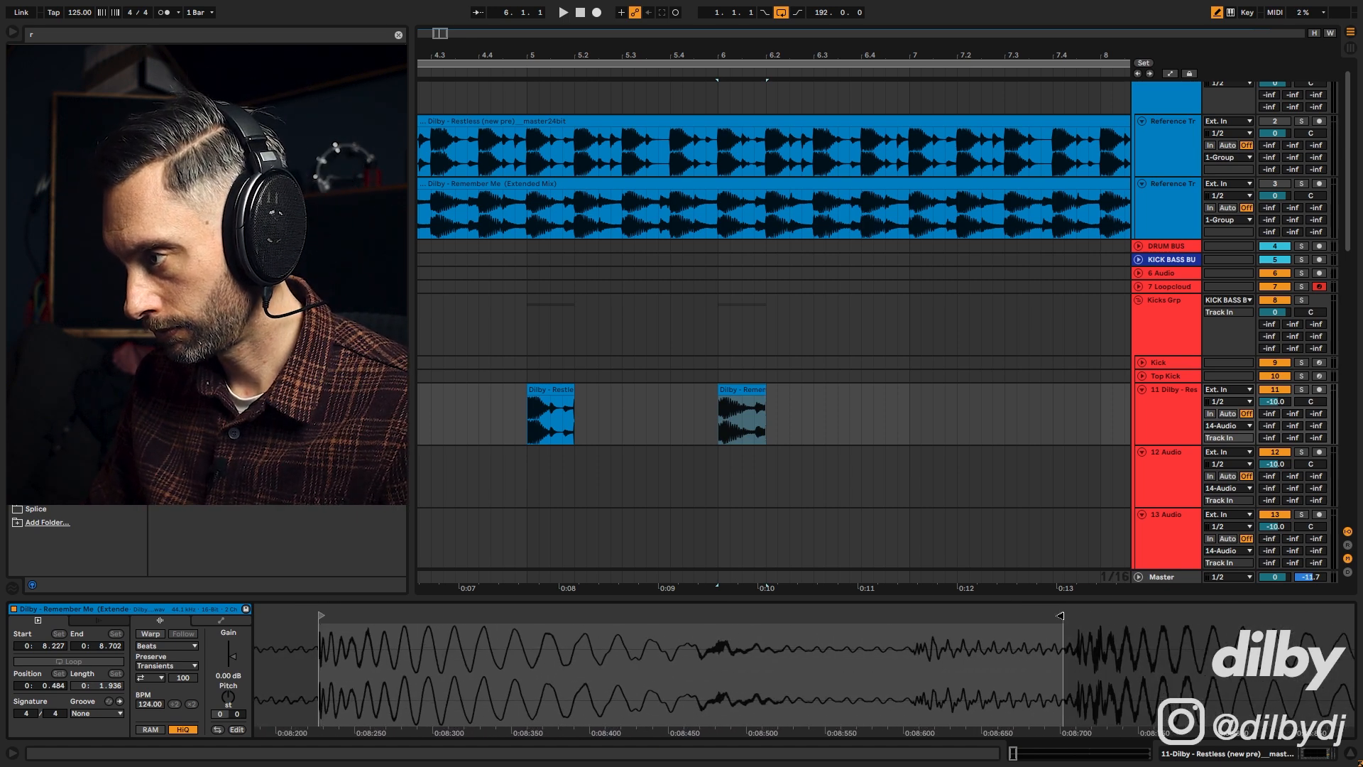
Audition the Remember Me clip and trim its end to 8.696 seconds, ahead of the next kick.
double_click(729, 388)
key("space")
key("space")
mouse_move(263, 609)
left_mouse_down()
mouse_move(264, 636)
mouse_move(408, 677)
left_mouse_up()
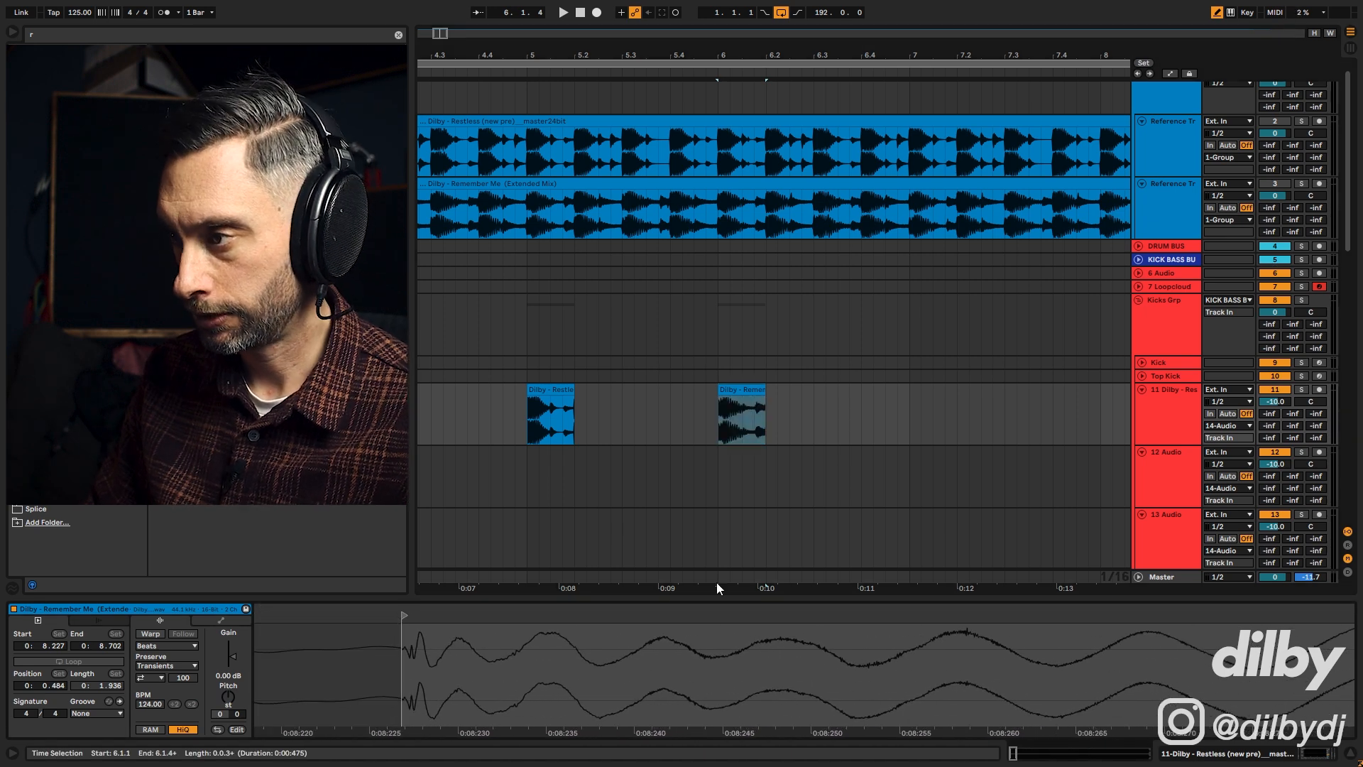
mouse_move(731, 612)
left_mouse_down()
mouse_move(731, 579)
mouse_move(276, 612)
left_mouse_up()
left_click_drag(1199, 614, 714, 579)
left_click_drag(1005, 616, 1000, 614)
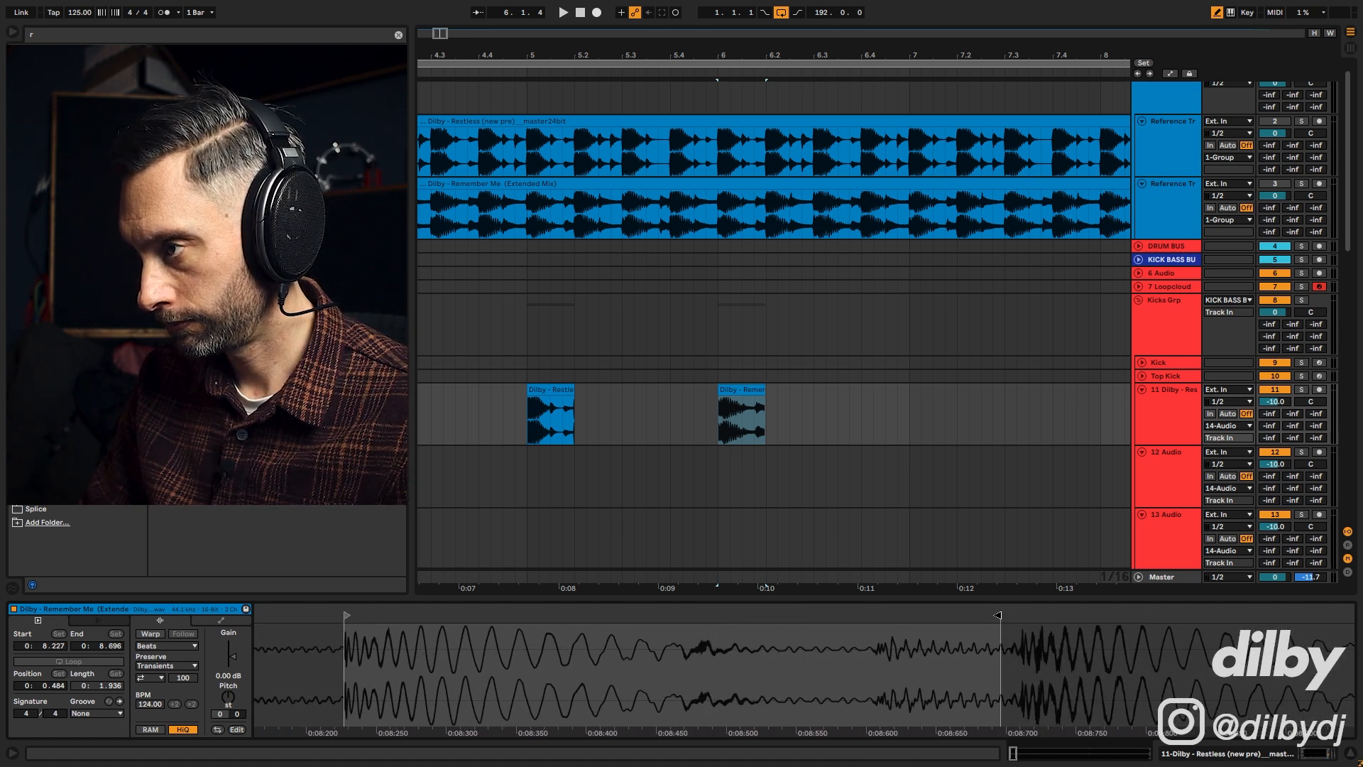
Add short fade-outs to the ends of the two kick clips on track 11.
left_click(550, 390)
key("a")
key("a")
key("a")
key("a")
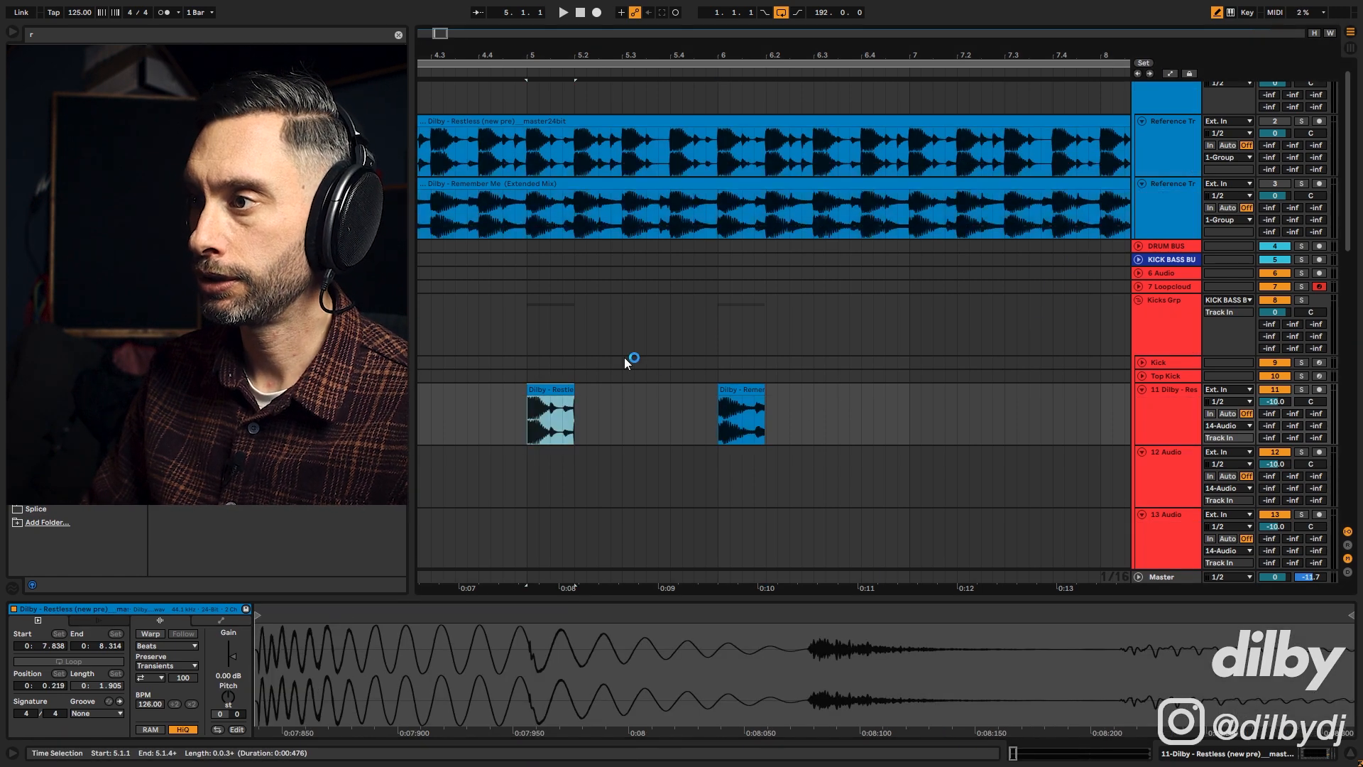
left_click(572, 397)
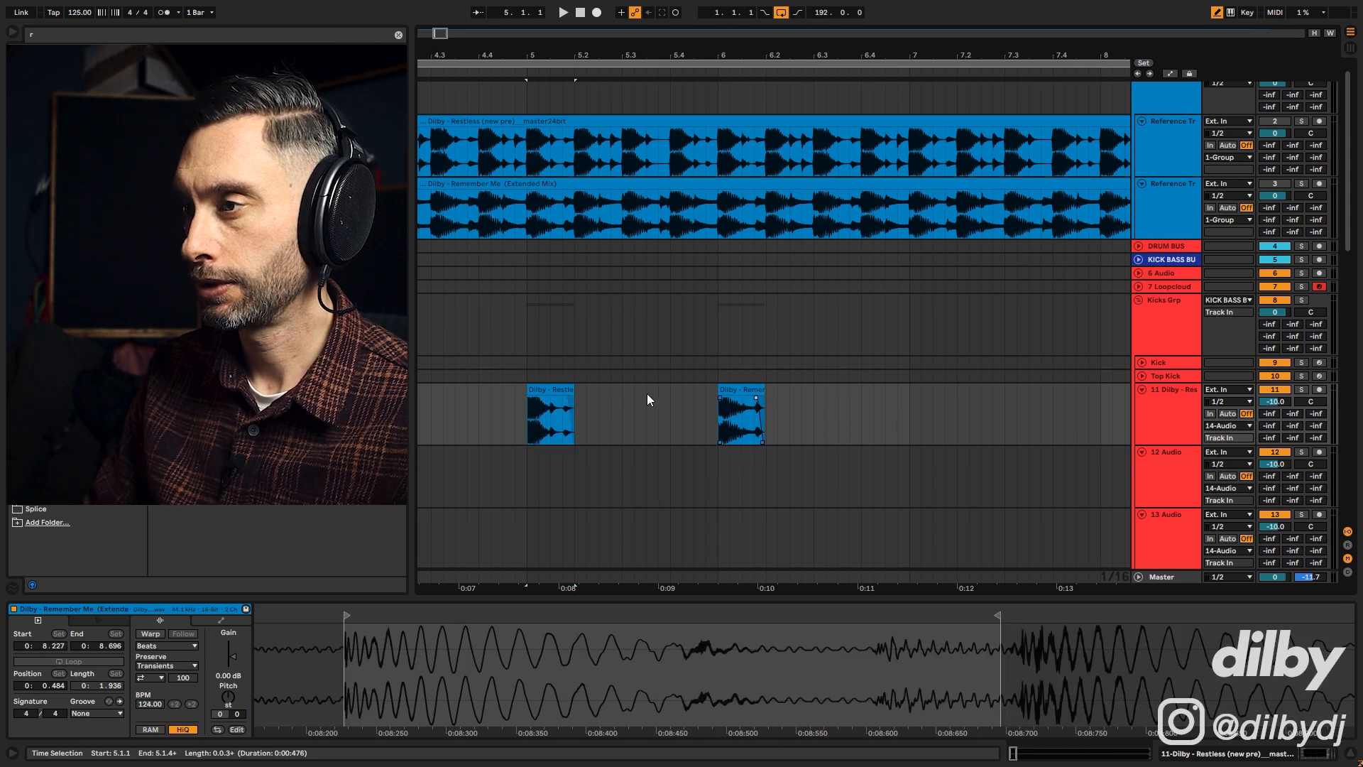
Solo track 11 and play back its two kick clips.
left_click(541, 389)
left_click(1302, 390)
key("space")
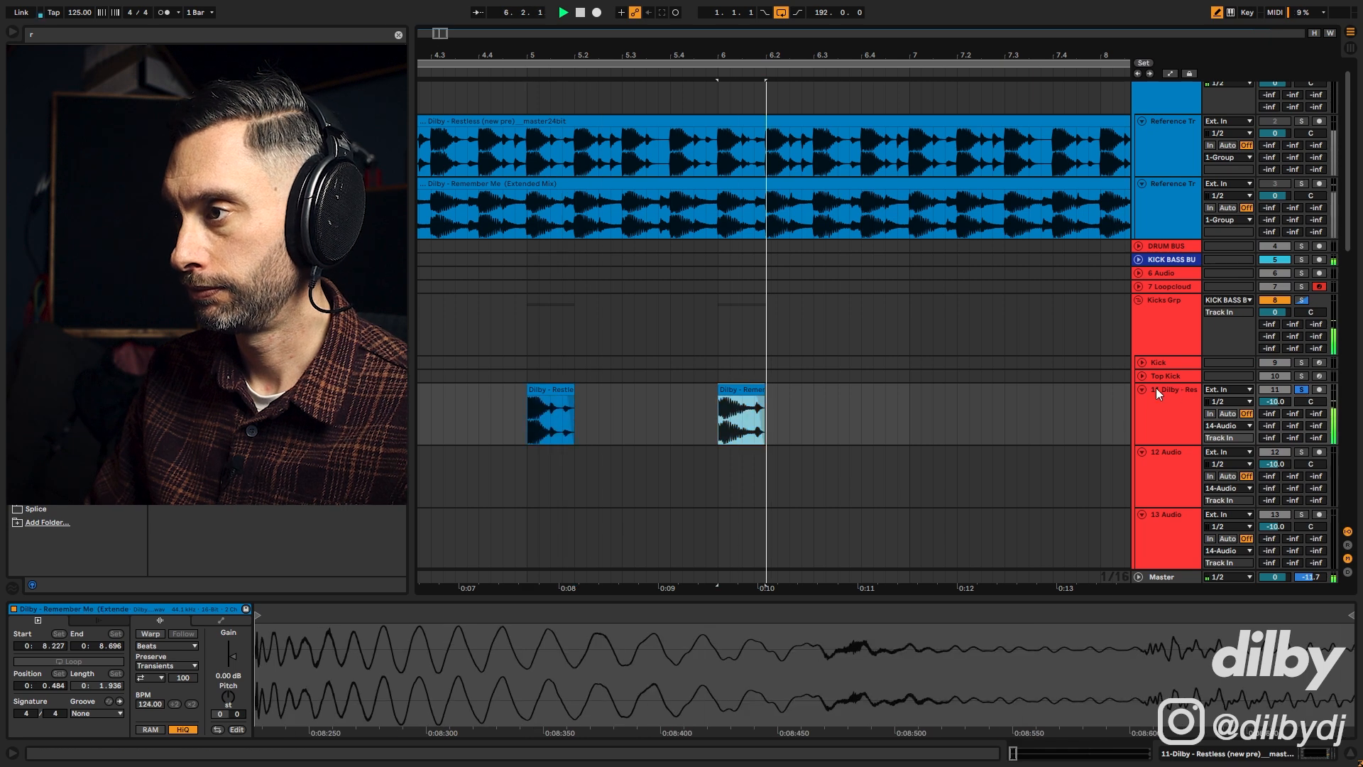
Copy both kick clips from track 11 onto tracks 12 and 13 at the same positions.
scroll(1302, 469, "down", 3)
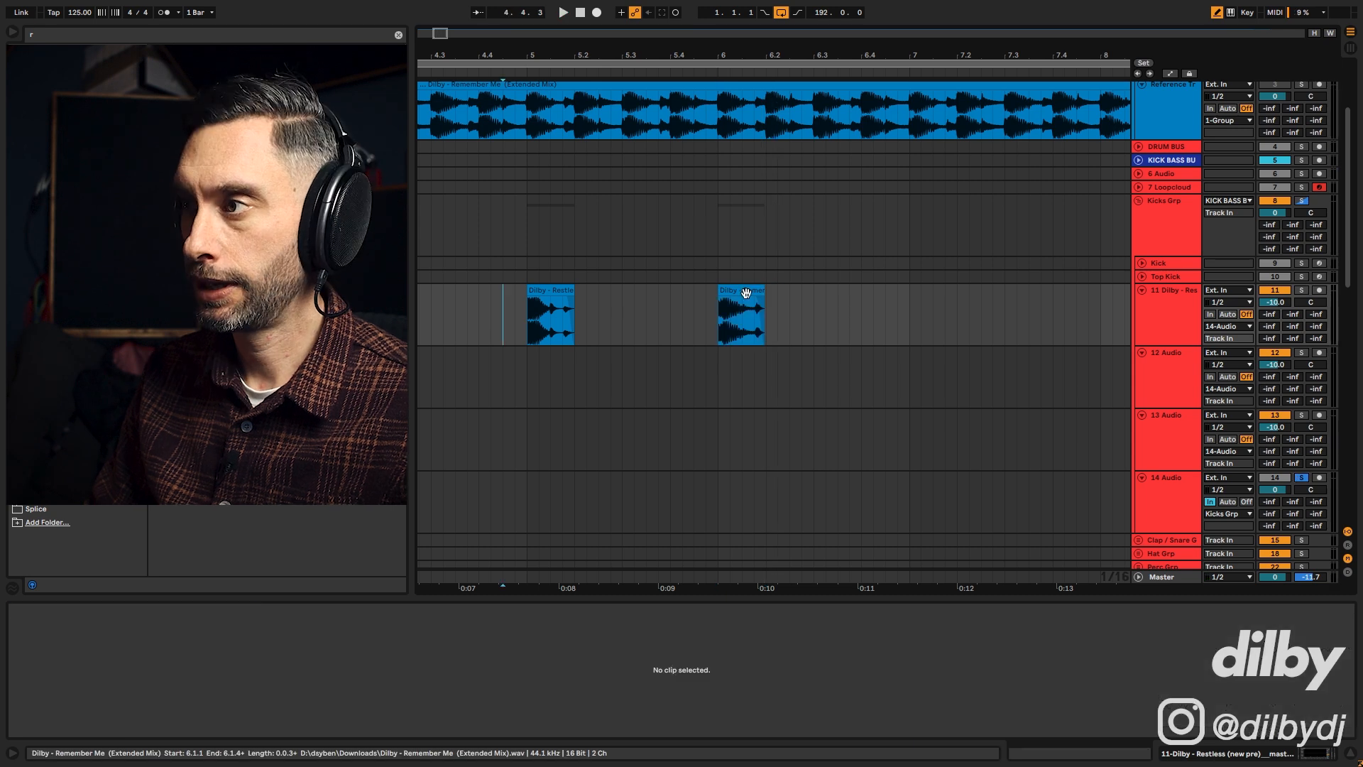
left_click(745, 292)
left_click(539, 295, "shift")
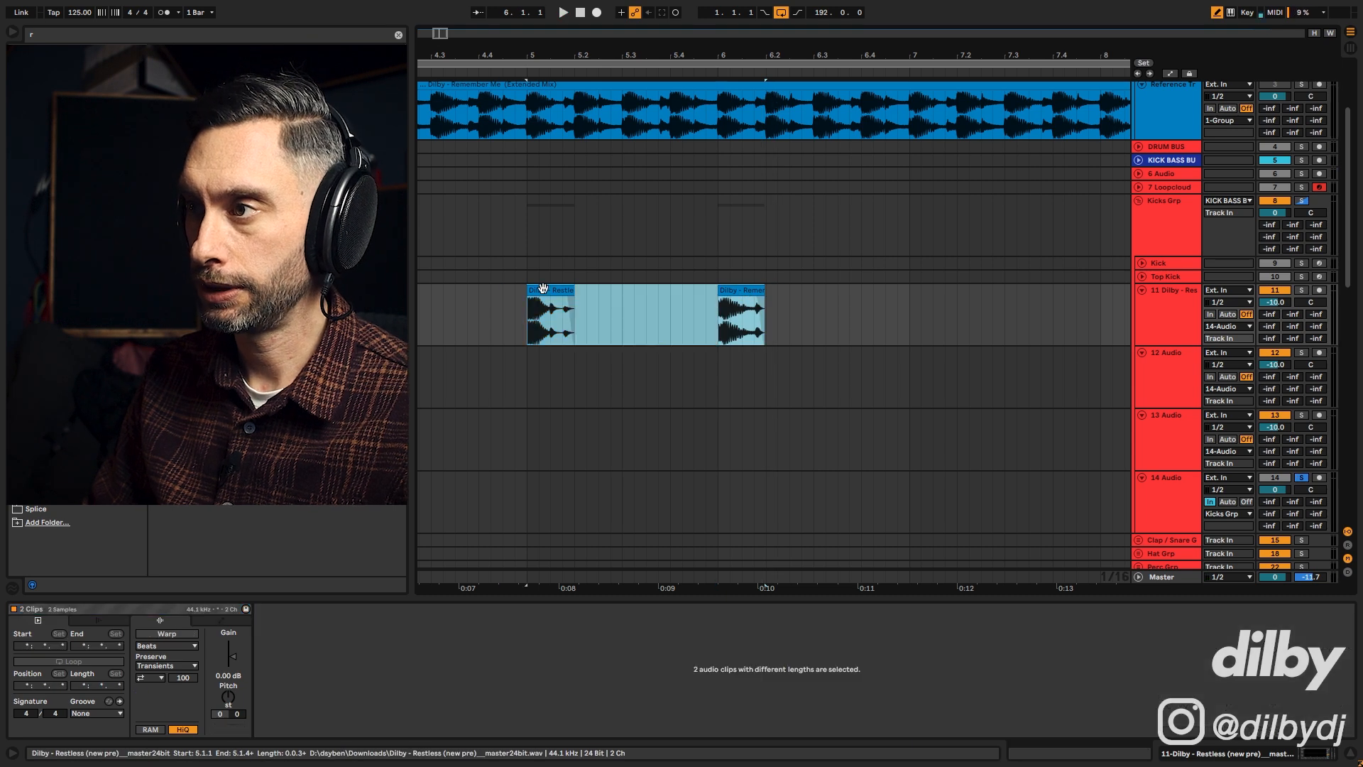
left_click_drag(544, 294, 549, 428)
Add a Multiband Dynamics device to track 11, solo its high band and copy the device.
left_click(957, 323)
key("ctrl+f")
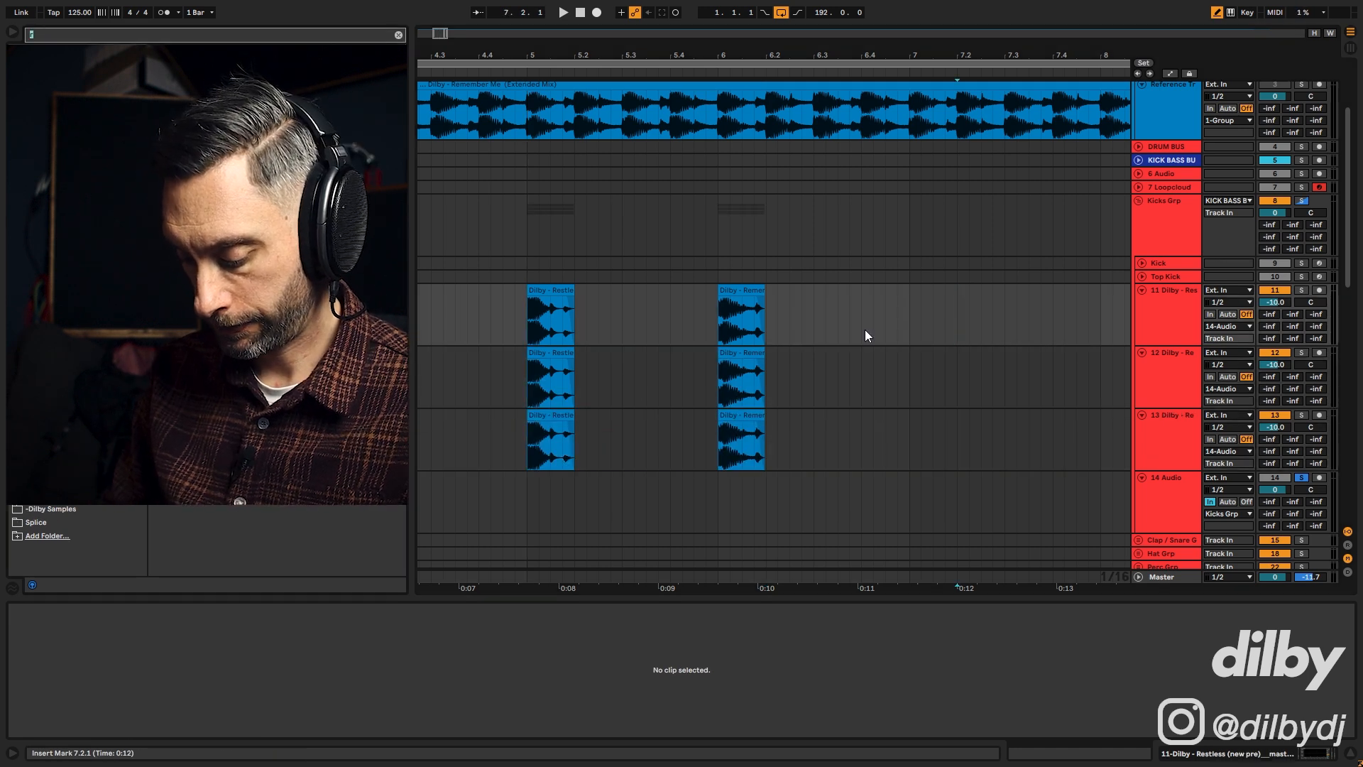
type("multi")
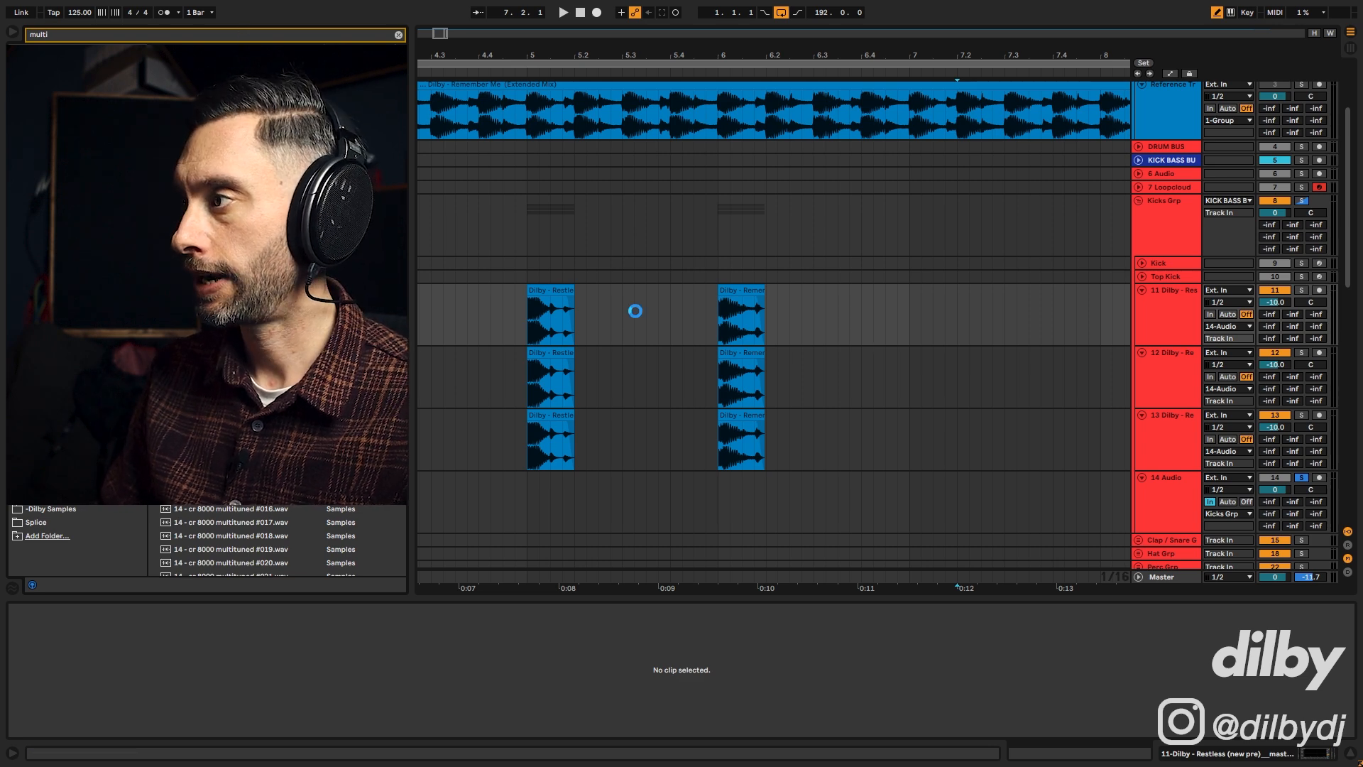
left_click(476, 648)
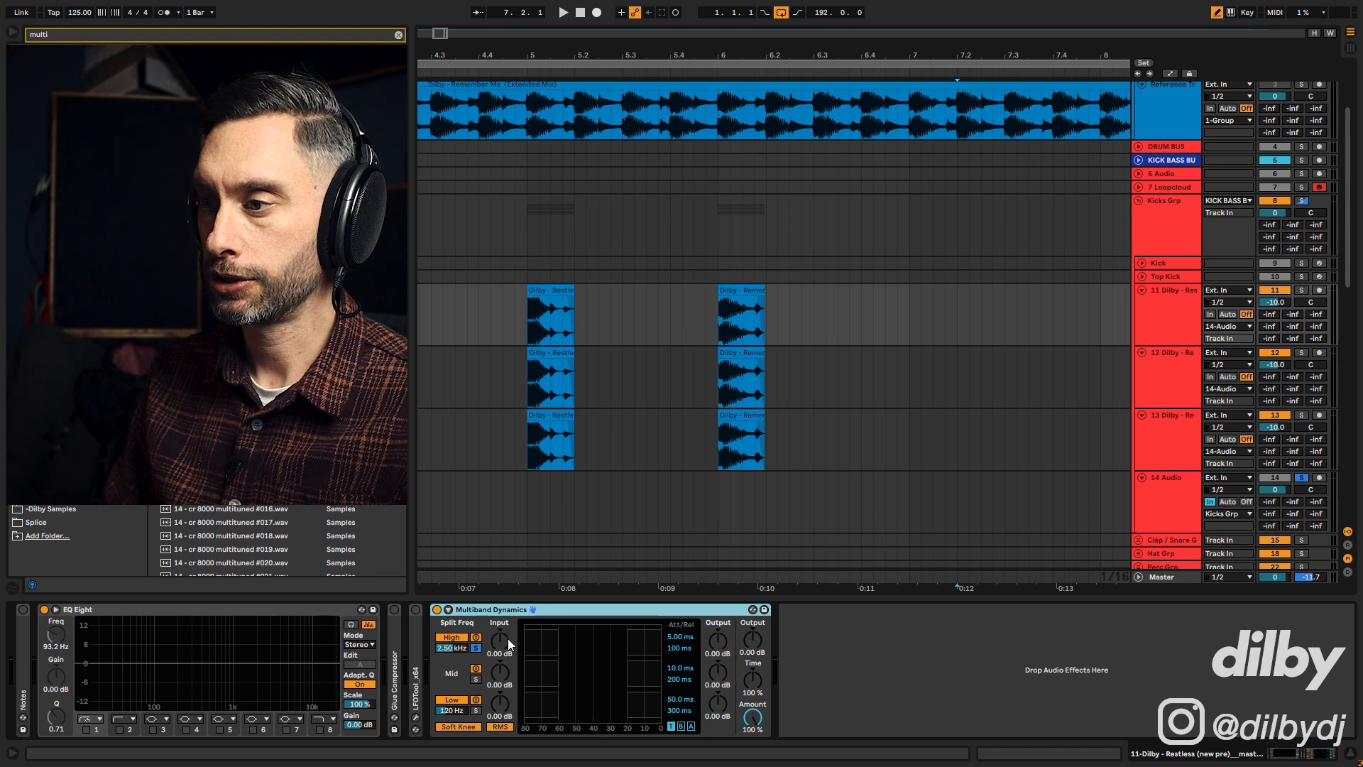
left_click(585, 610)
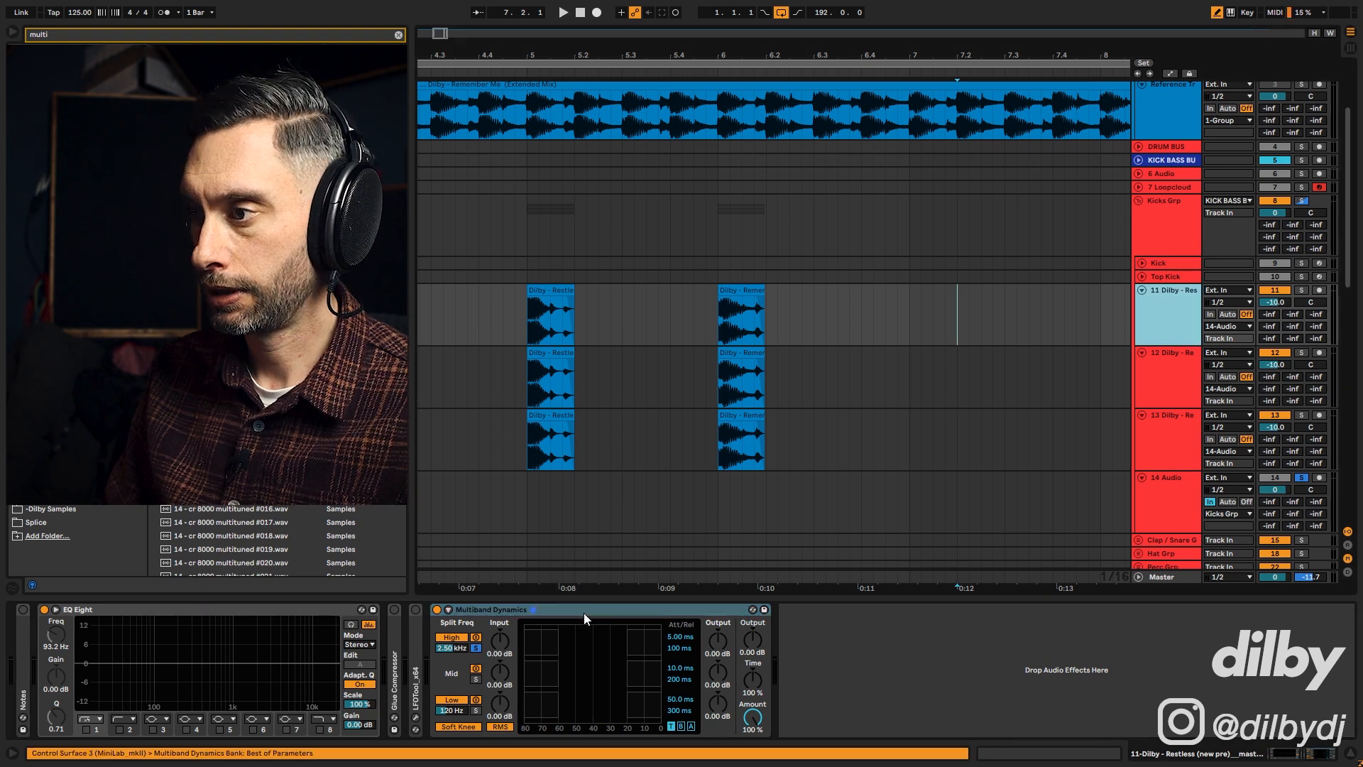
Paste Multiband Dynamics onto tracks 12 and 13, soloing the mid band on 12 and the low band on 13.
left_click(634, 390)
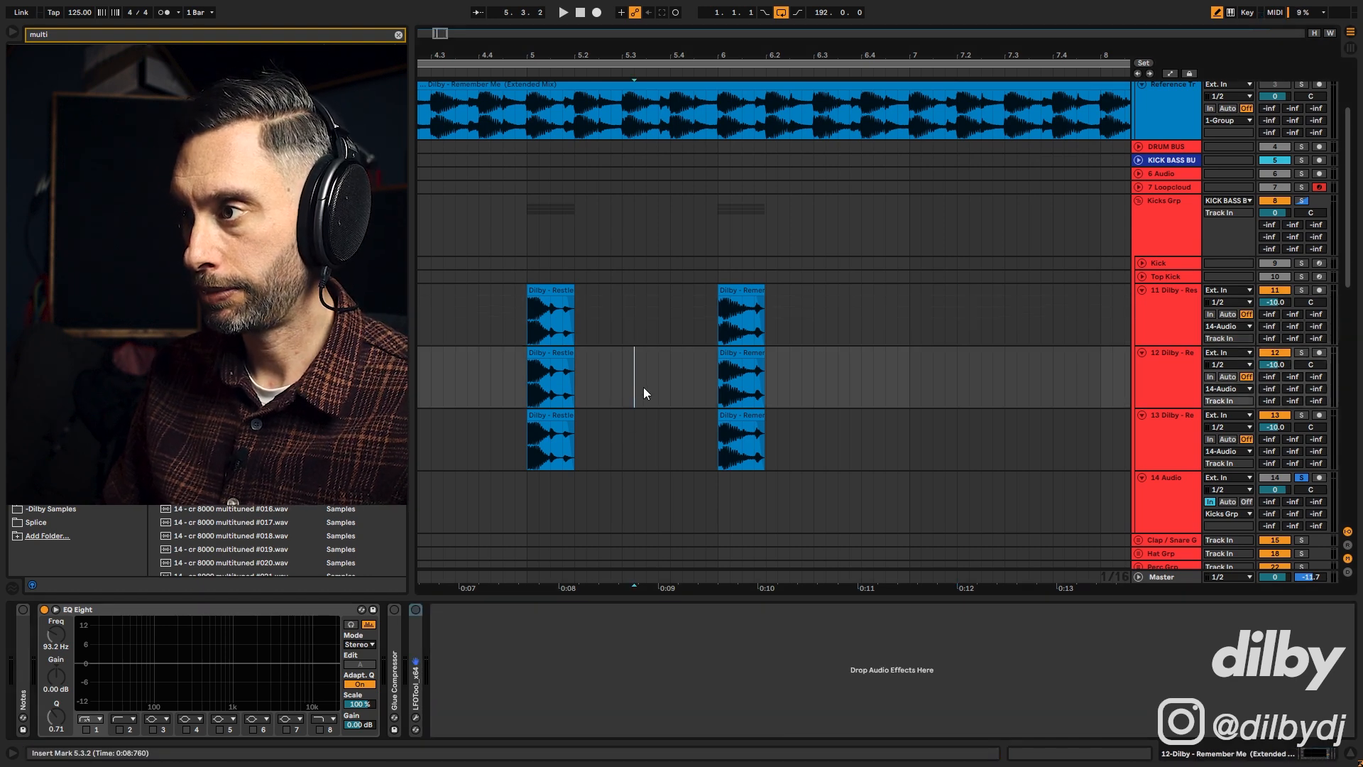
left_click(635, 651)
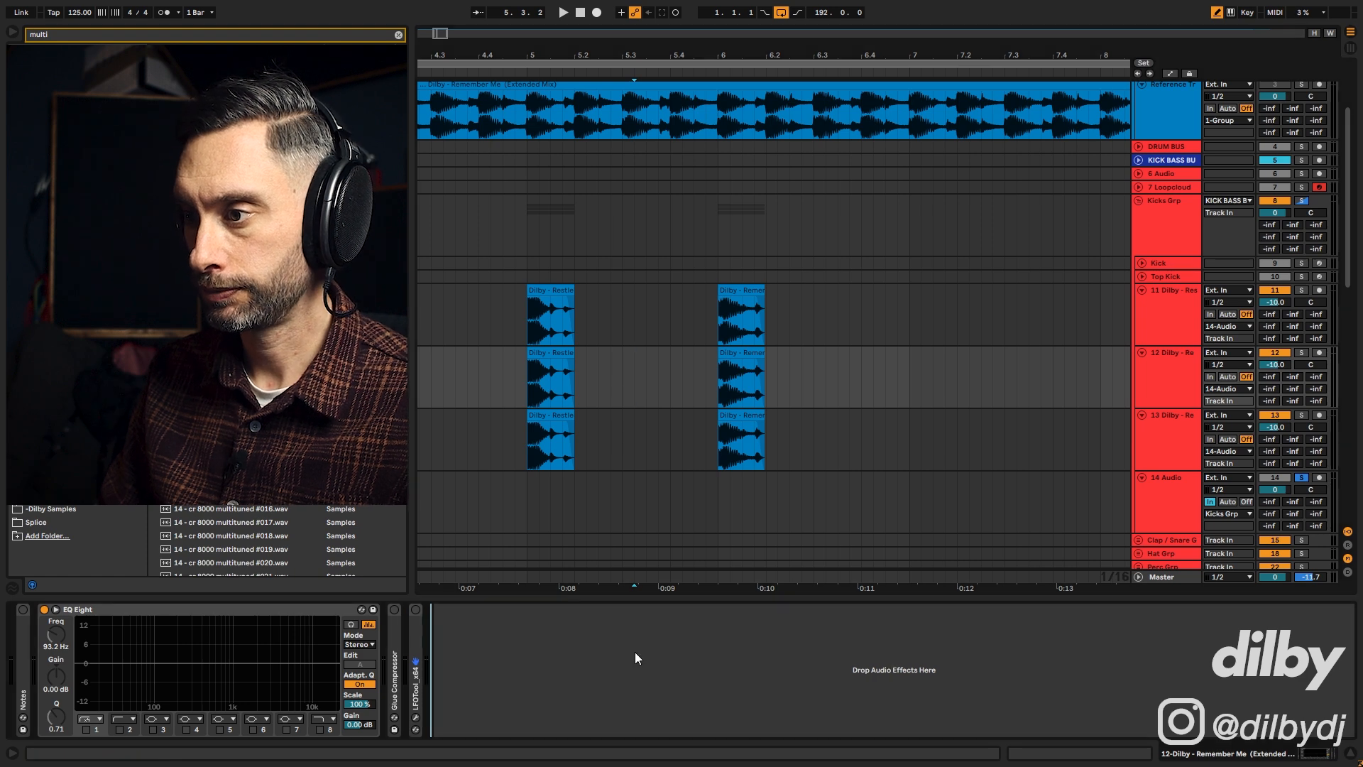
key("ctrl+v")
left_click(475, 679)
left_click(635, 465)
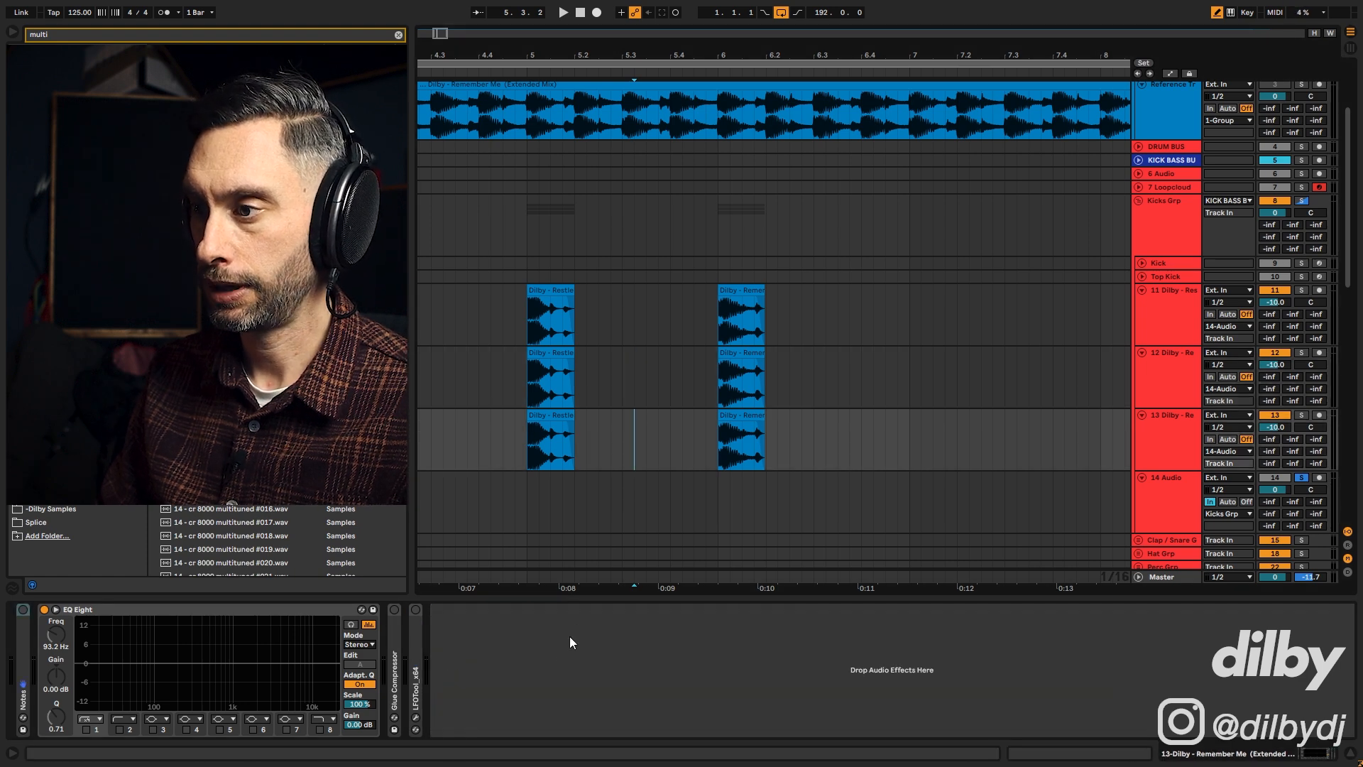
key("ctrl+v")
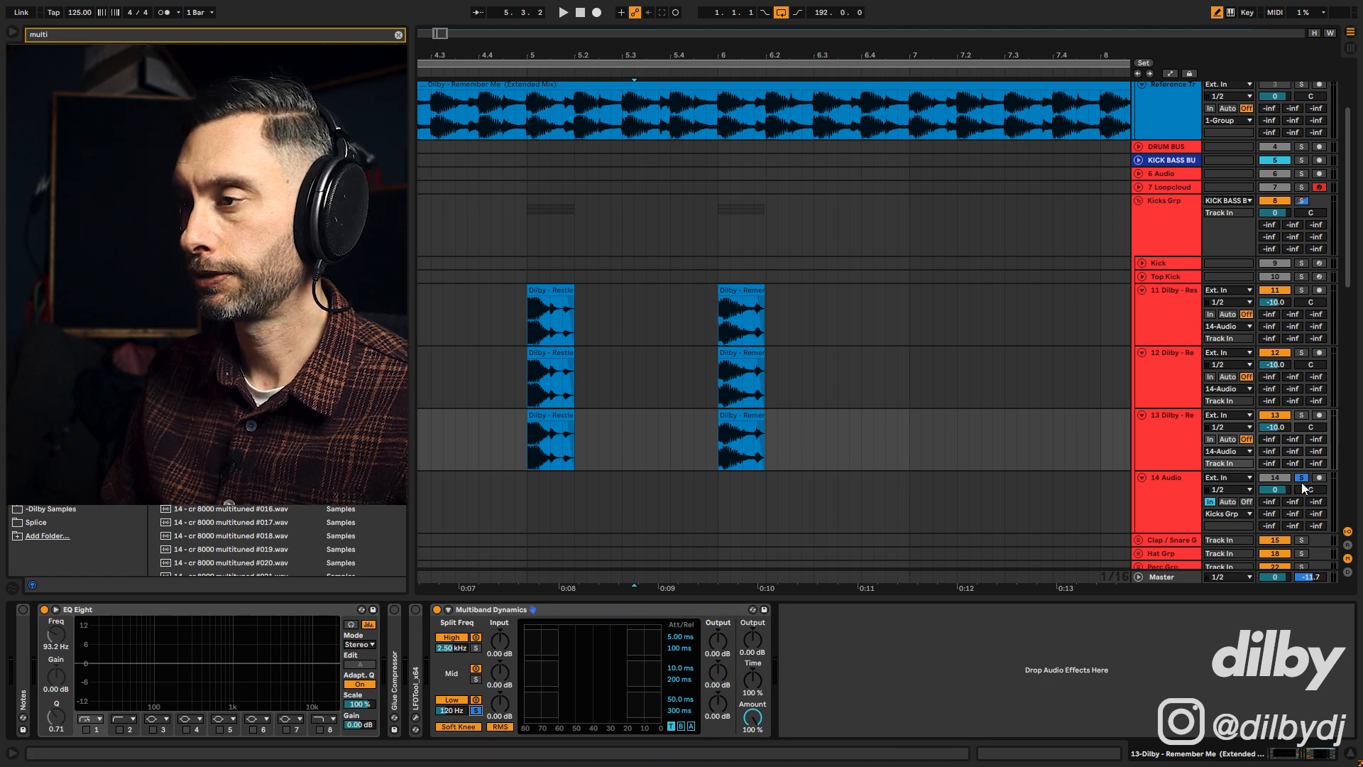
Play back the three combined band layers, and solo track 11 to hear its high band alone.
key("space")
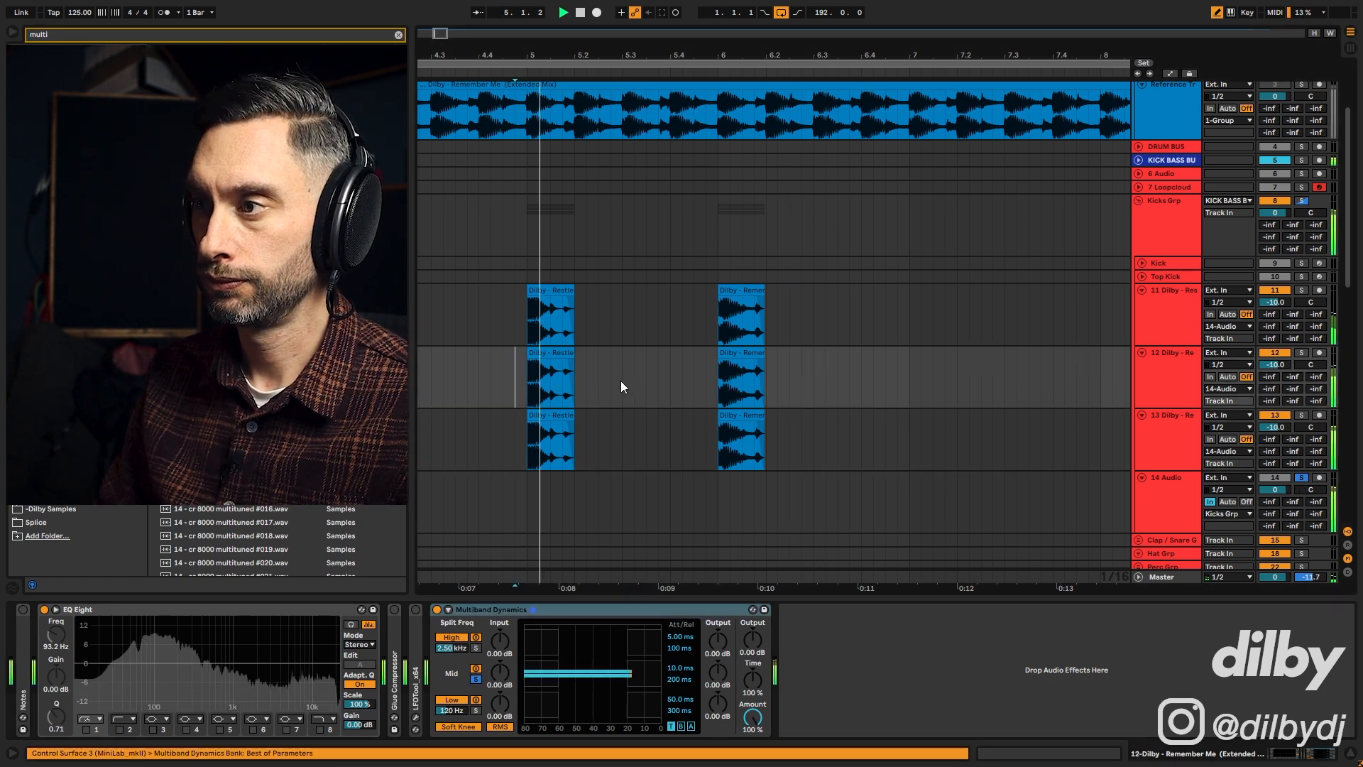
key("space")
left_click(1302, 288)
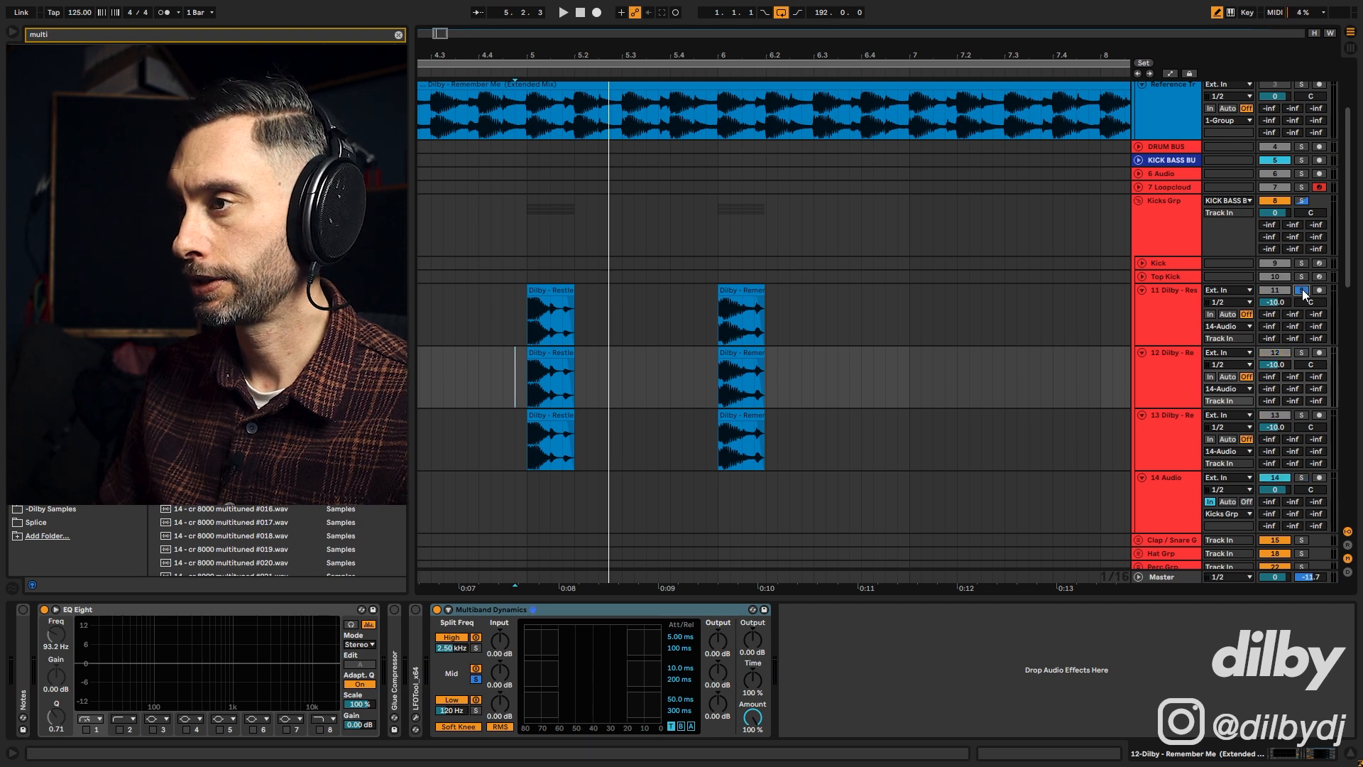
key("space")
key("space")
Freeze and flatten tracks 11, 12 and 13 to render each frequency band as audio.
left_click(1169, 434)
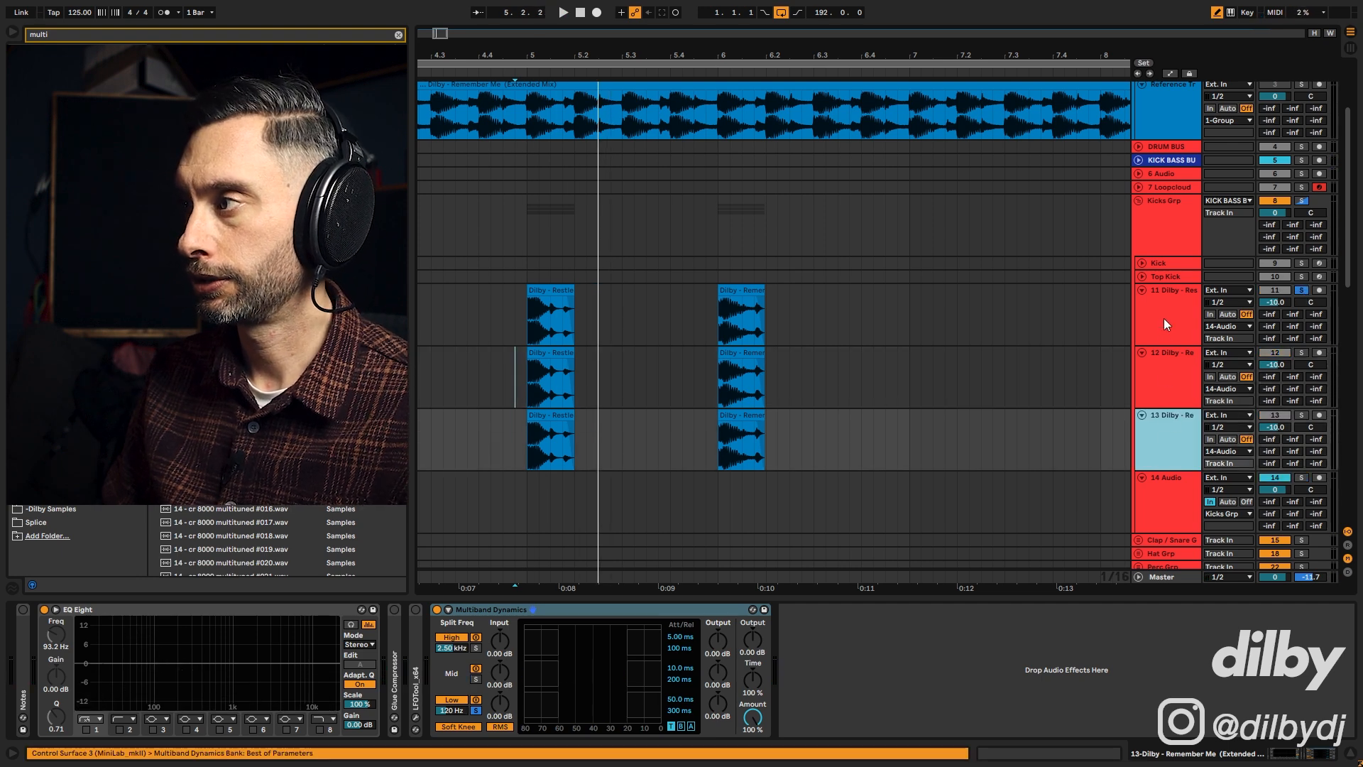
left_click(1166, 323, "shift")
right_click(1163, 292)
left_click(1193, 375)
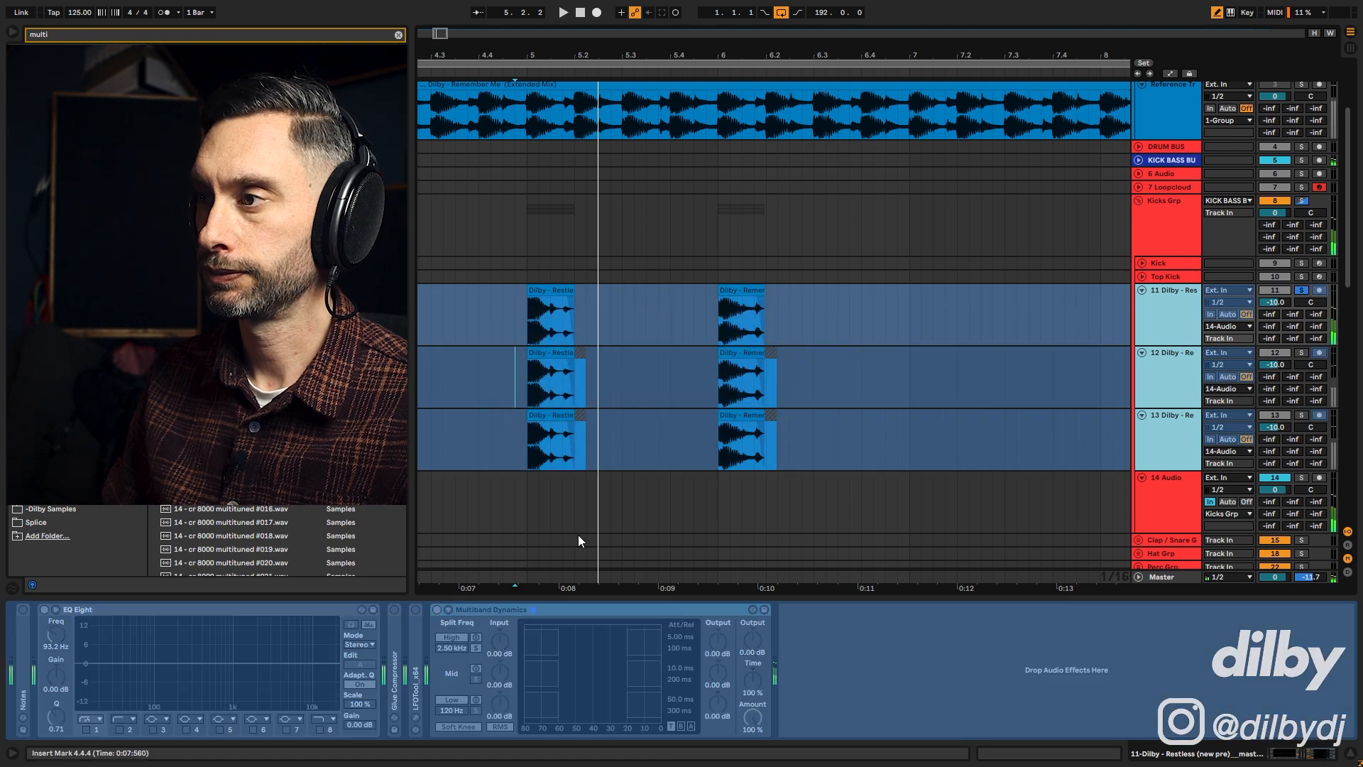
right_click(1175, 297)
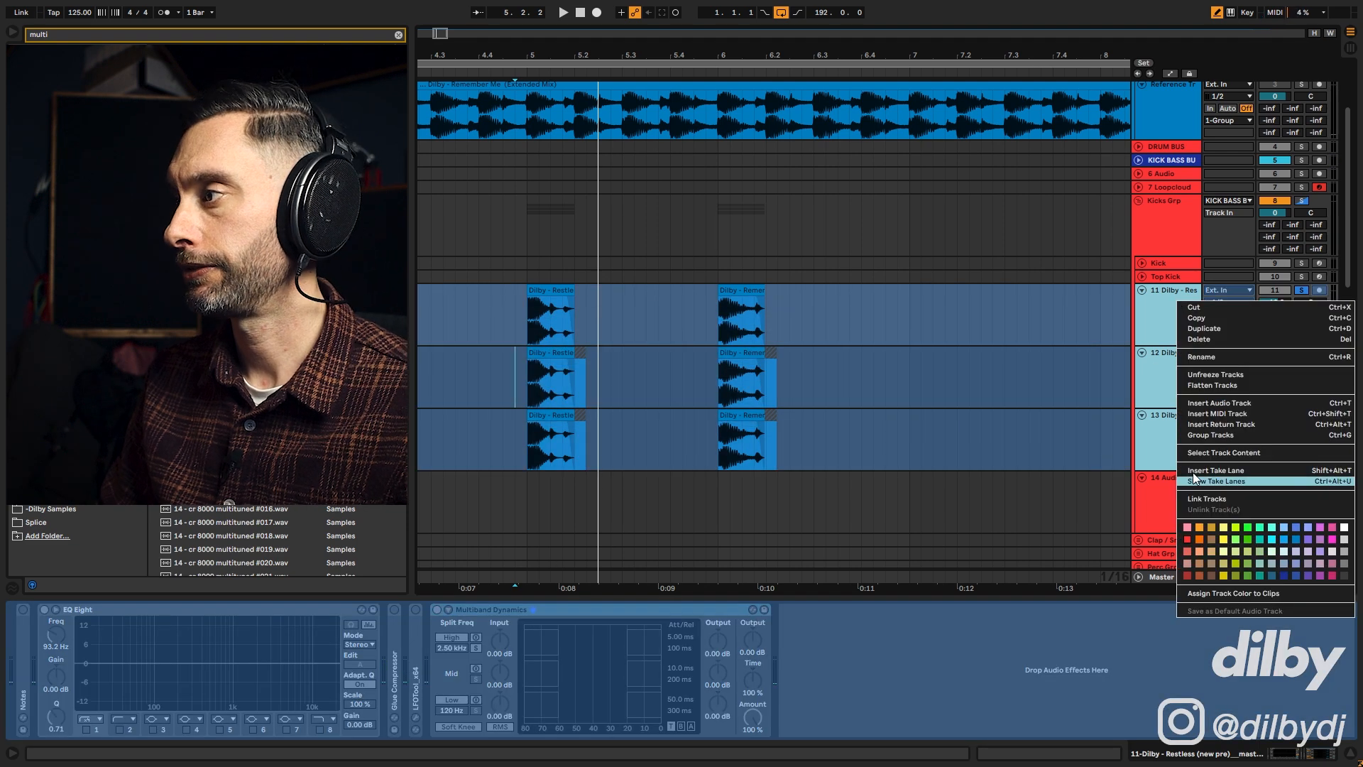
left_click(1221, 377)
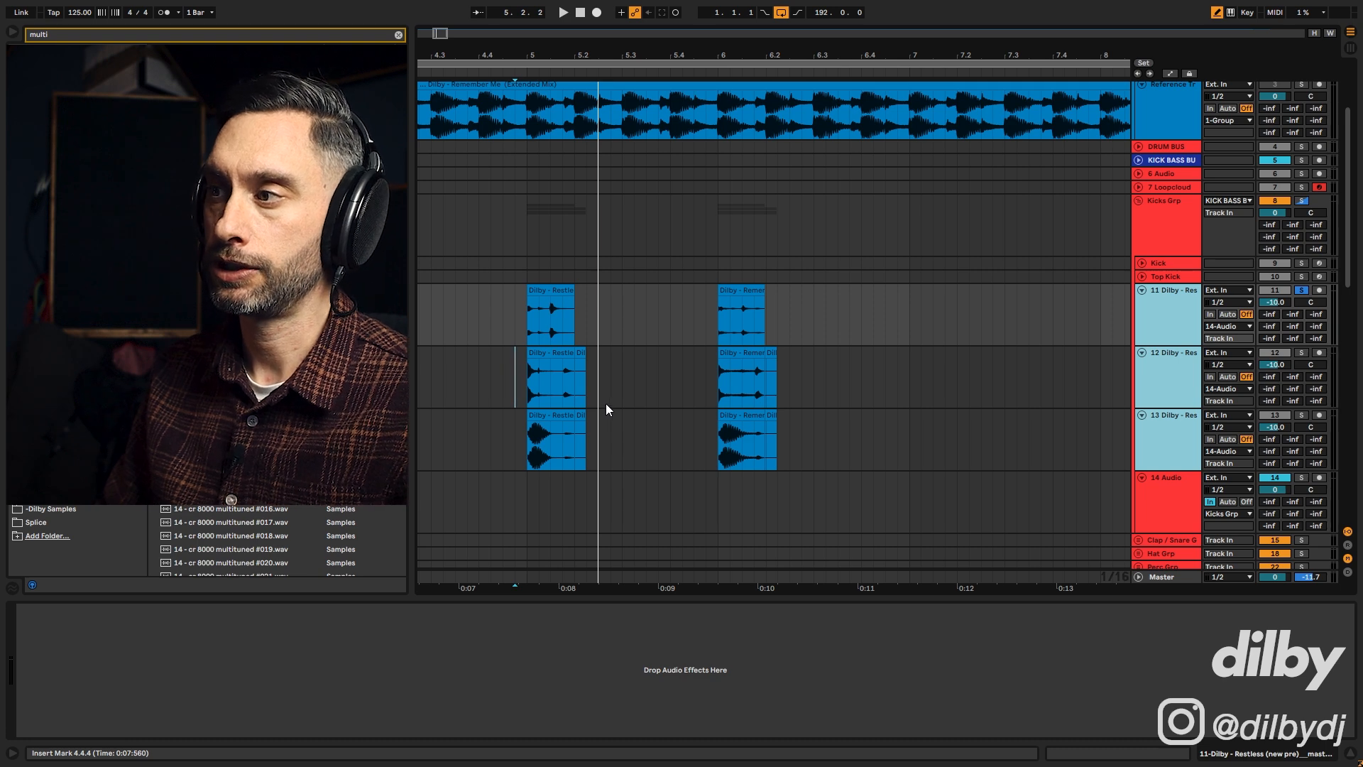
Play the soloed high-band clip at 5.1.1 on track 11 and trim it to about 90 ms.
left_click_drag(439, 34, 437, 98)
key("space")
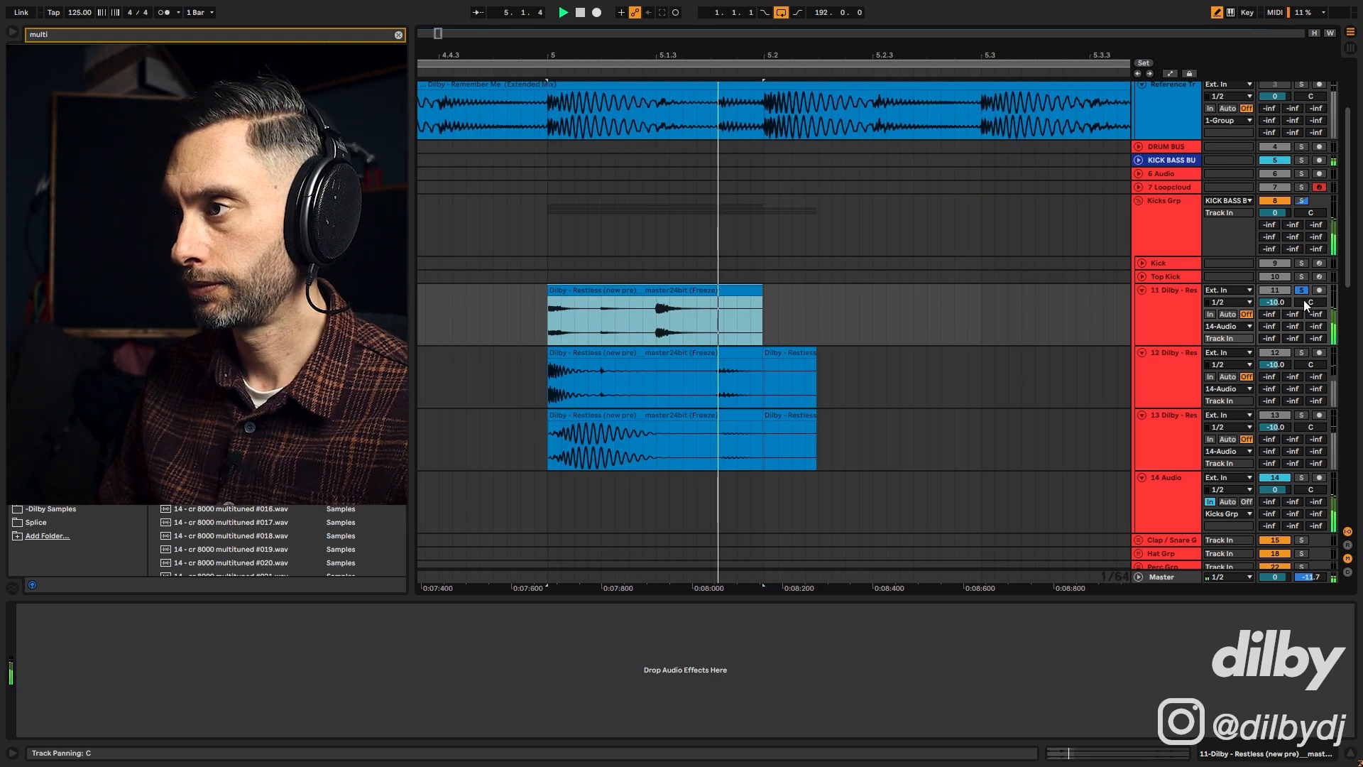
key("space")
left_click_drag(761, 293, 589, 294)
key("space")
key("space")
key("space")
key("space")
Solo track 12, delete the leftover clip after 5.2.1 and trim the mid-band clip to match track 11's length.
left_click(1301, 352)
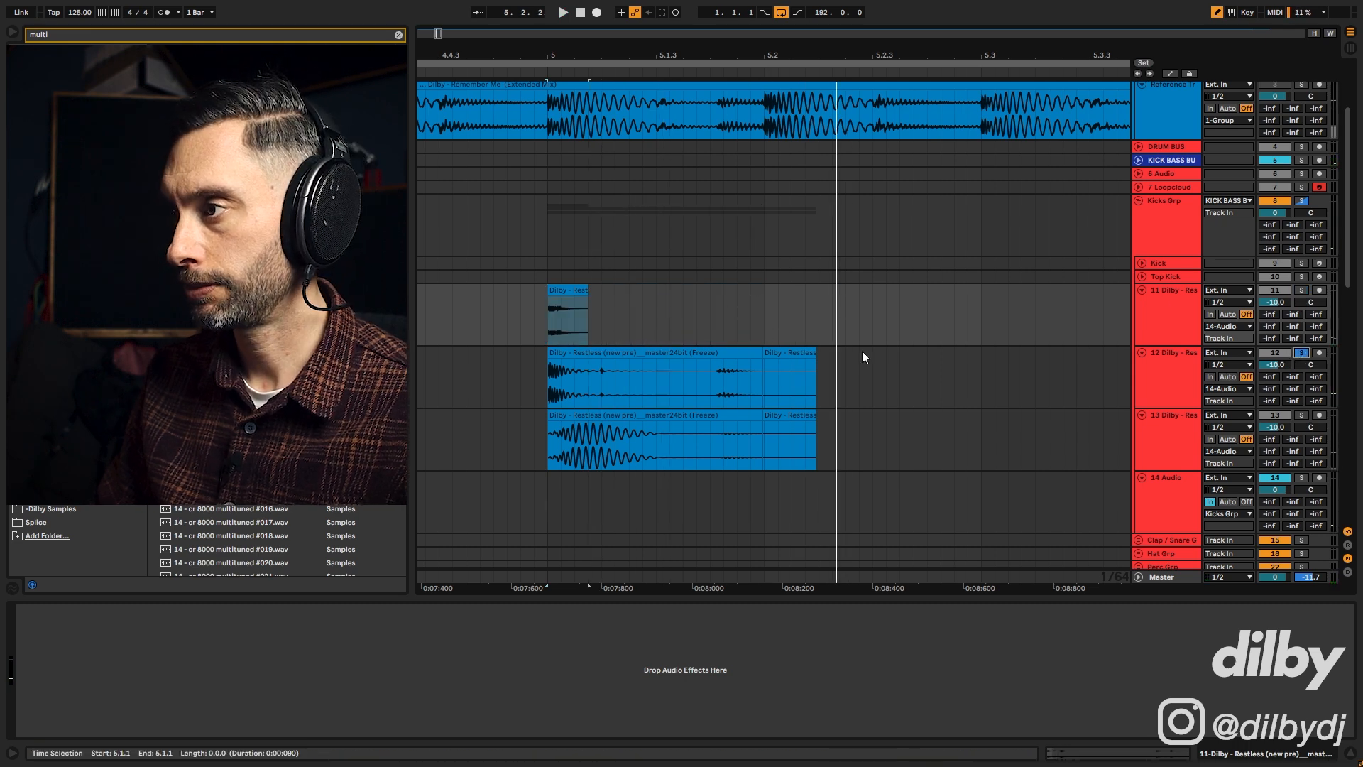
left_click(811, 354)
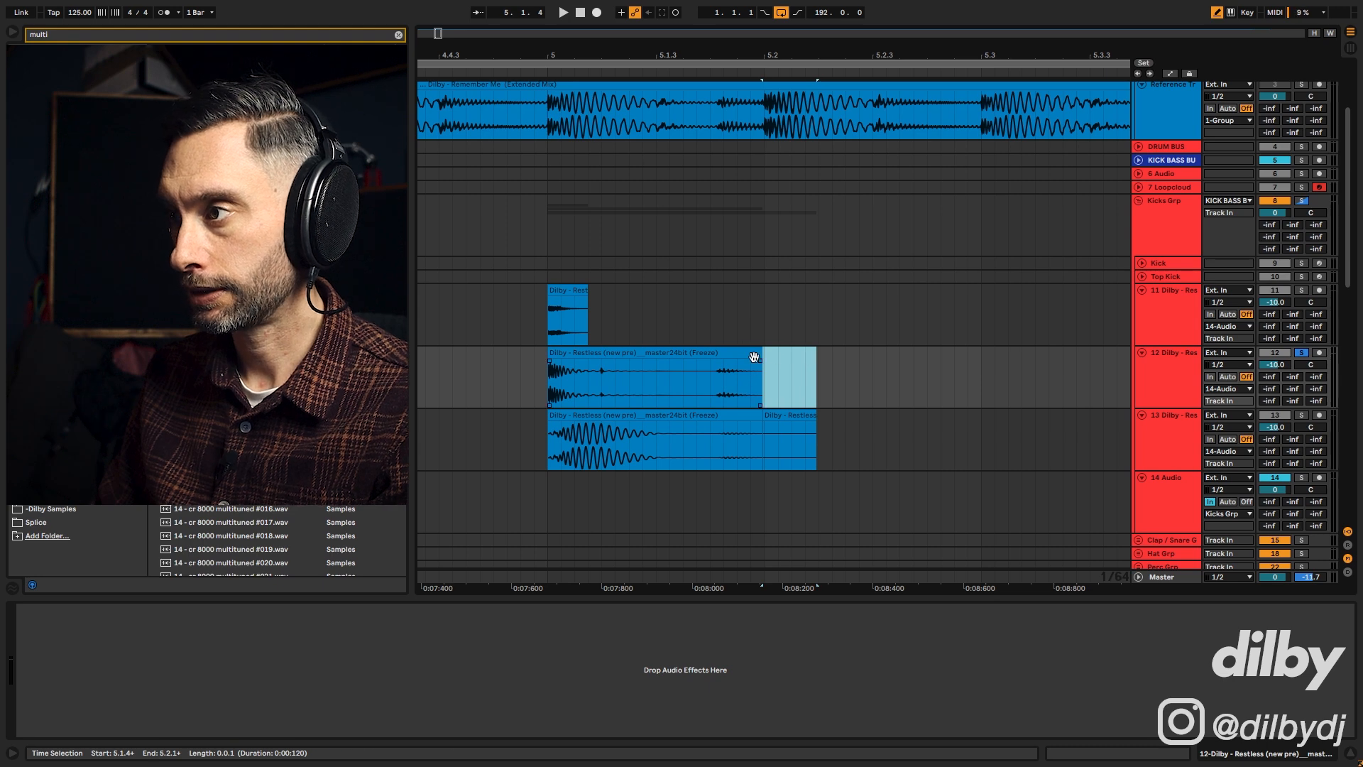
left_click_drag(755, 362, 589, 362)
key("space")
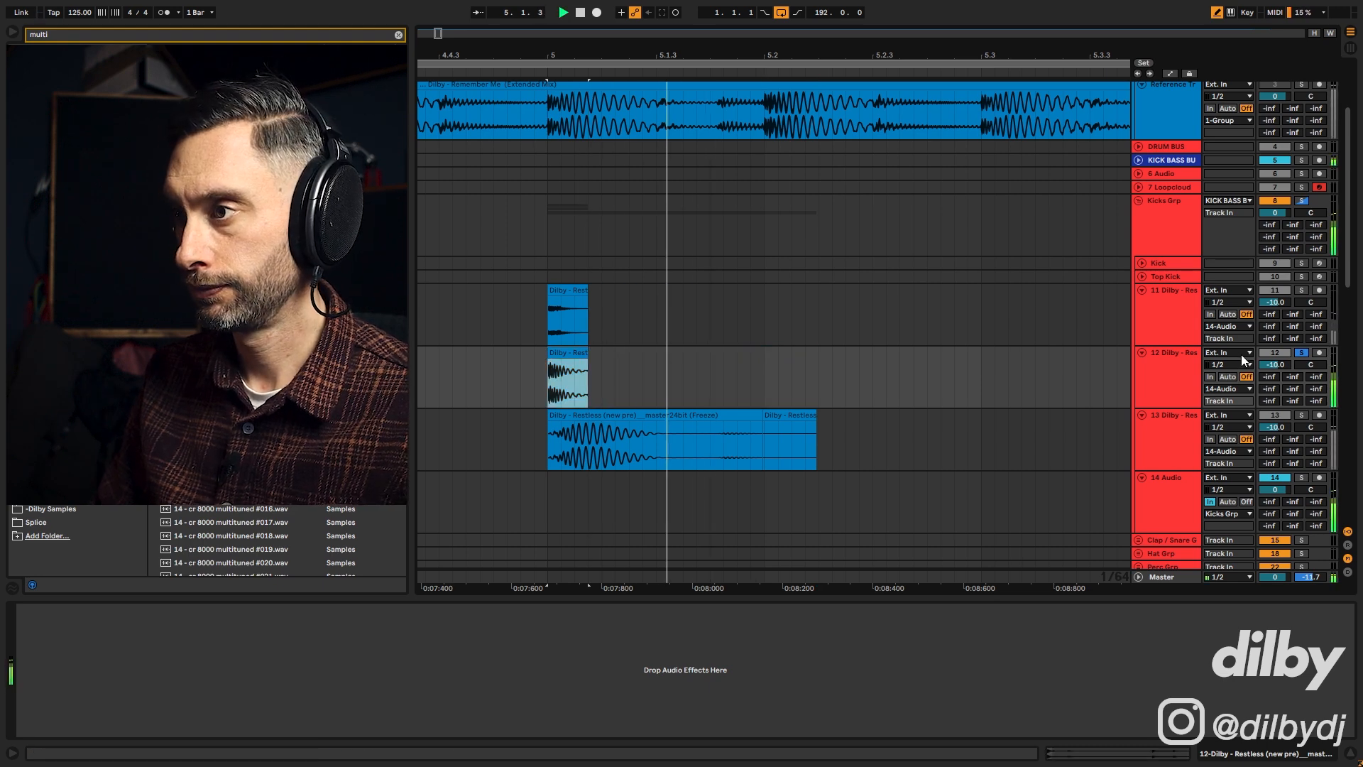
Solo track 13, delete its first kick's low-band audio from about 5.1.4 onward and add a short fade-out to the clip.
left_click(703, 416)
left_click(1294, 416)
key("space")
left_click_drag(885, 420, 722, 420)
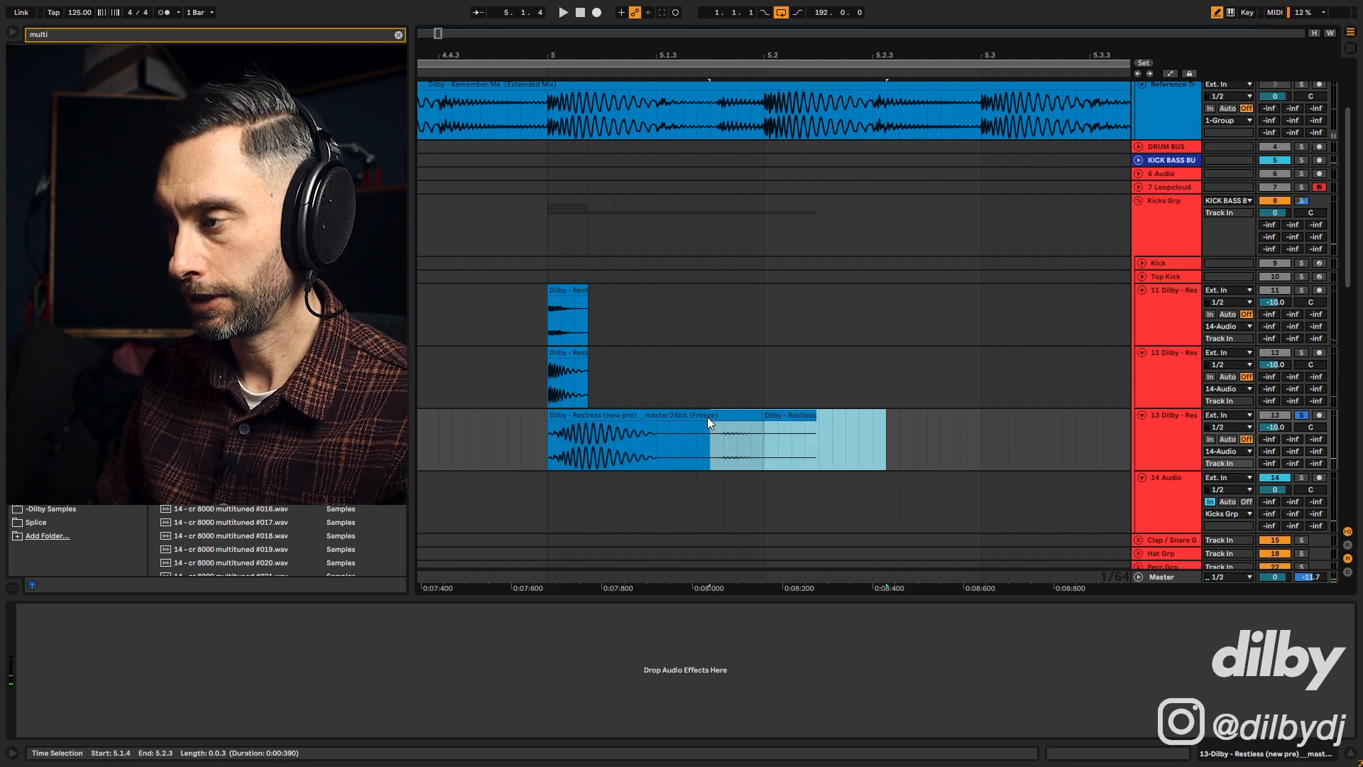
key("Delete")
left_click(696, 430)
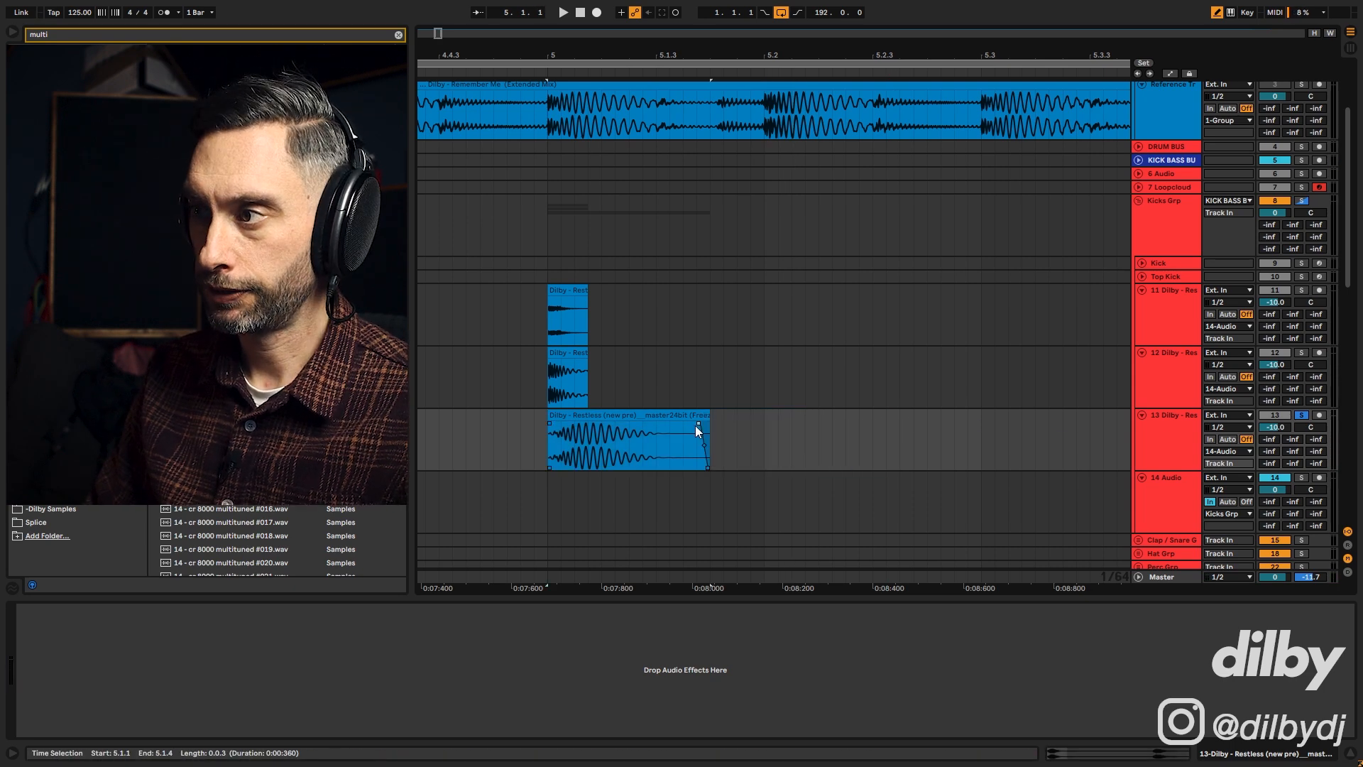
Add a short fade-out to the mid-band clip on track 12 and play the unsoloed layers together.
left_click(582, 360)
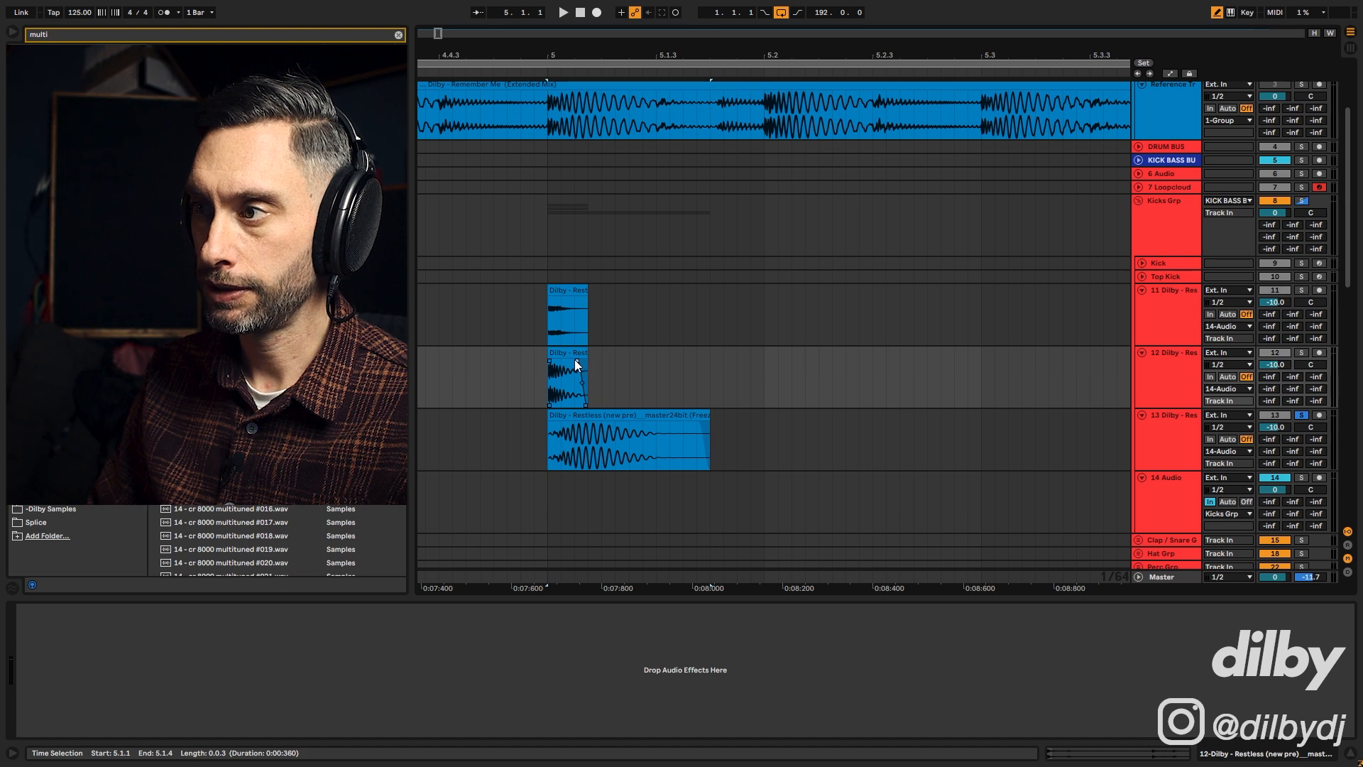
left_click(564, 353)
key("space")
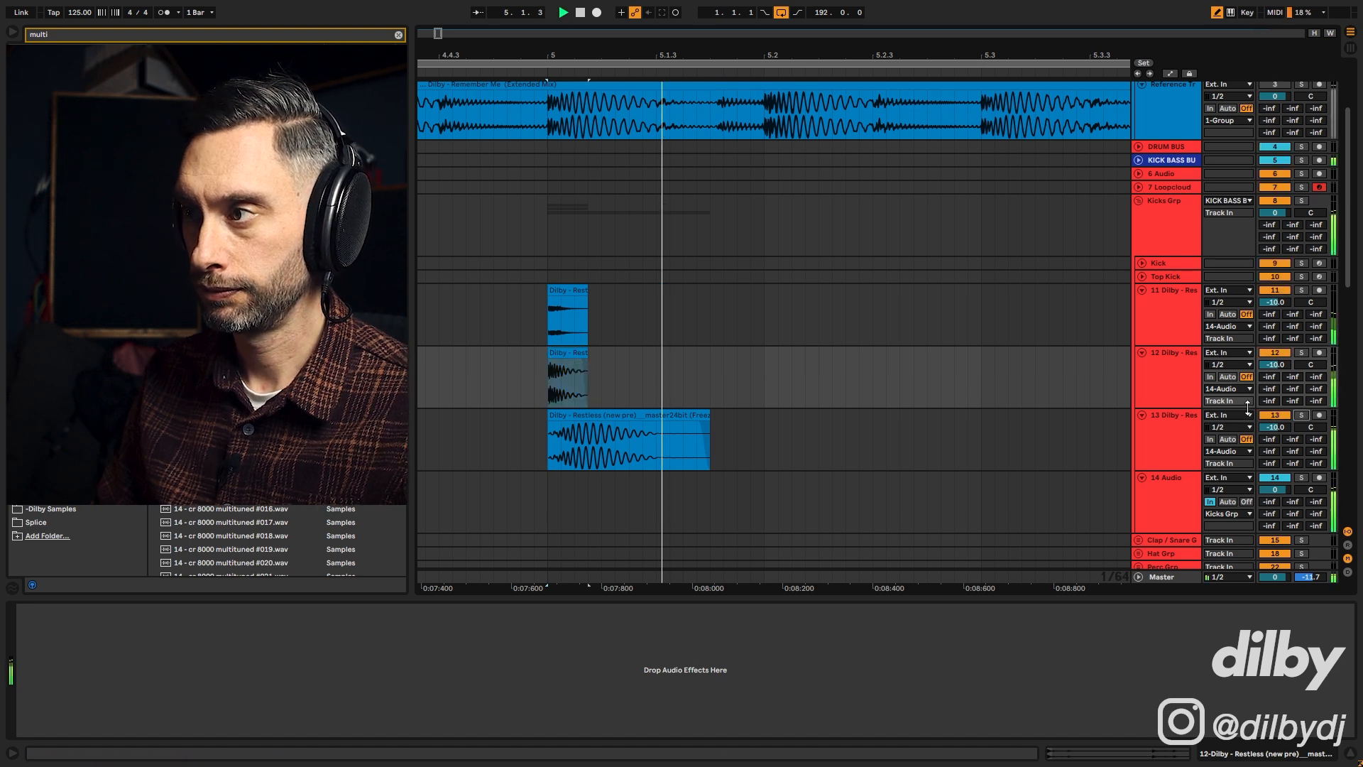
key("space")
Loop the beat from 5.1.1 to 5.2.1 and start playback.
left_click_drag(765, 374, 546, 353)
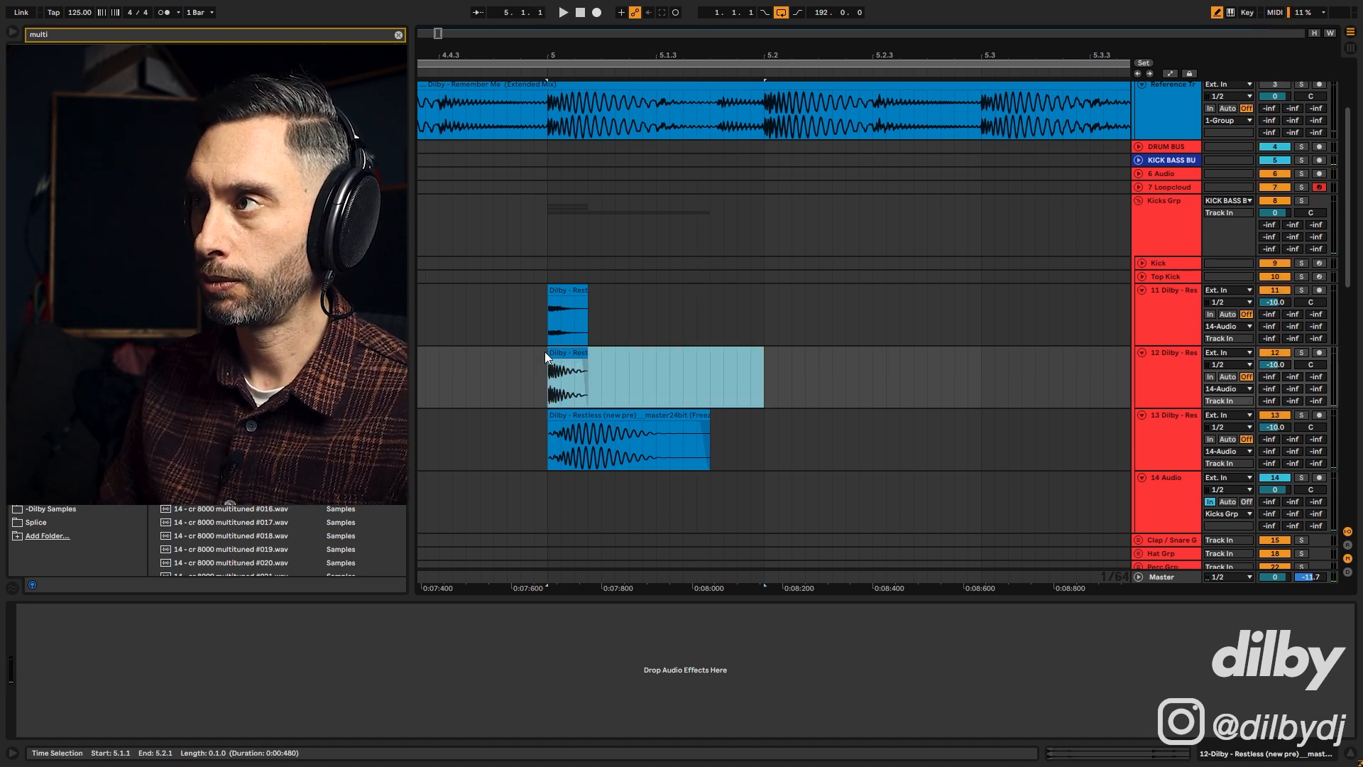
key("ctrl+l")
key("space")
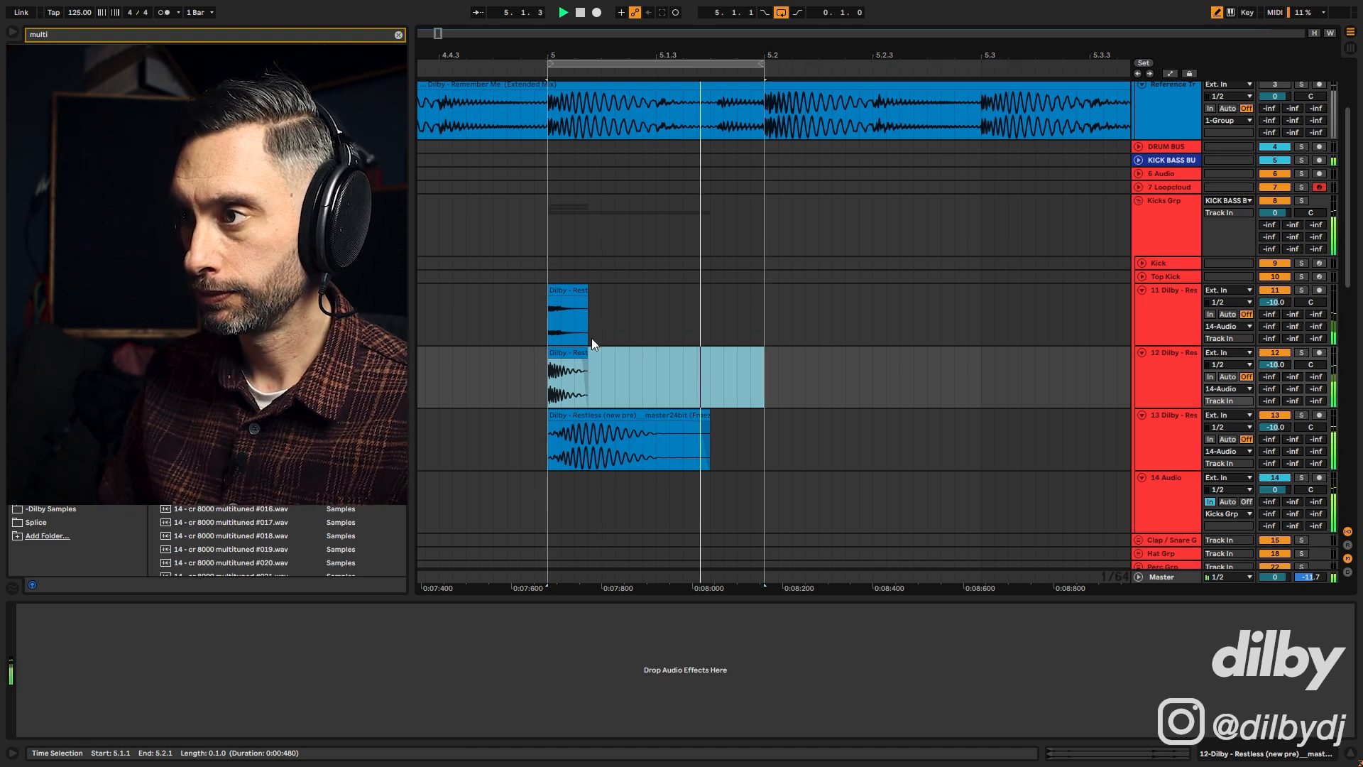
Try progressively shorter lengths for the mid-band clip on track 12 while listening to the loop.
left_click_drag(584, 359, 572, 361)
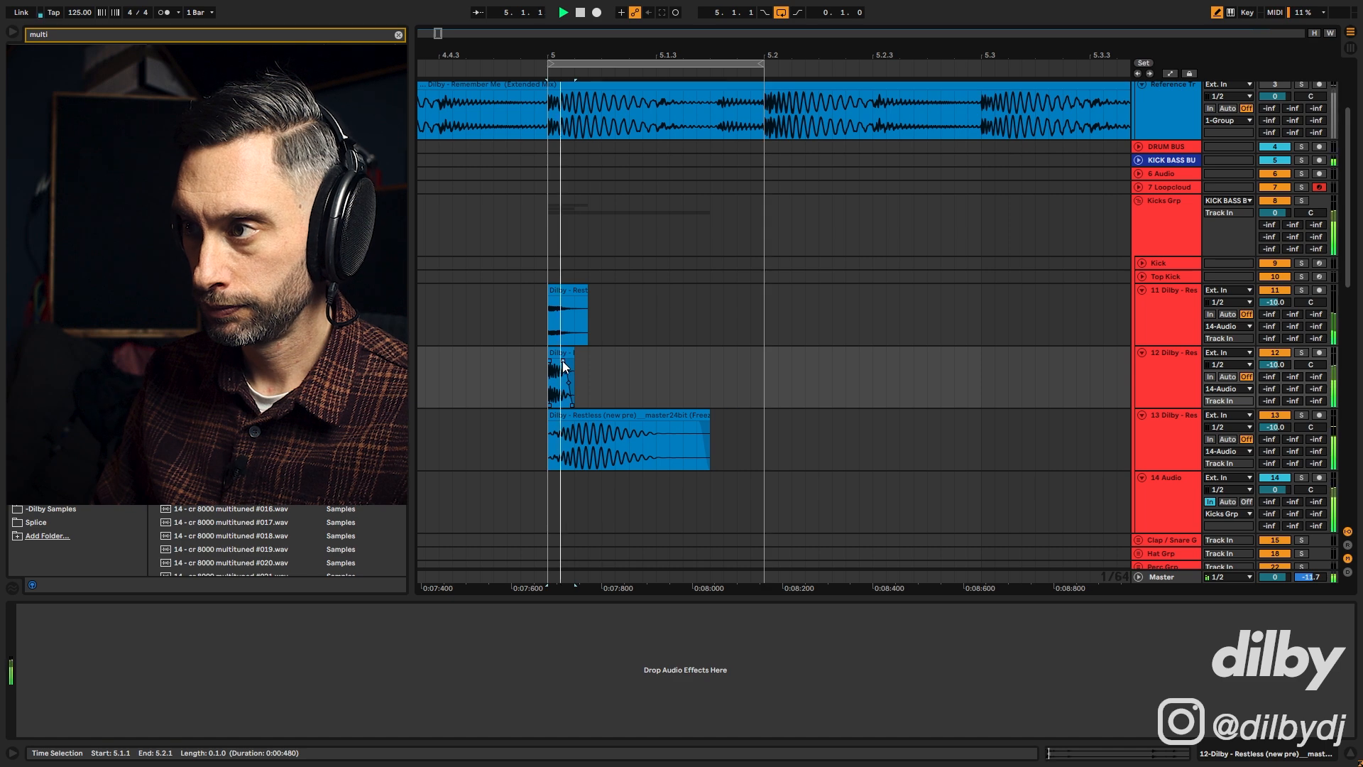
left_click(574, 352)
key("space")
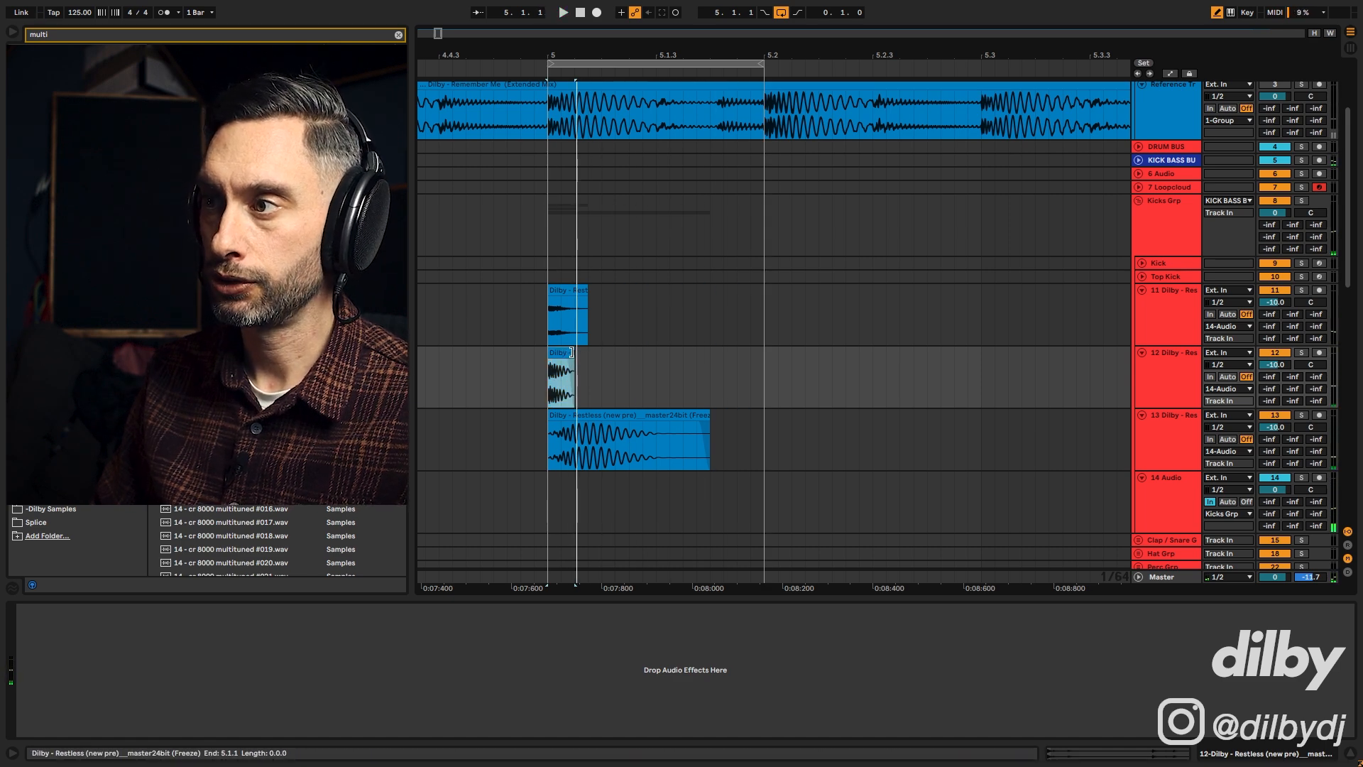
key("space")
left_click_drag(571, 352, 566, 352)
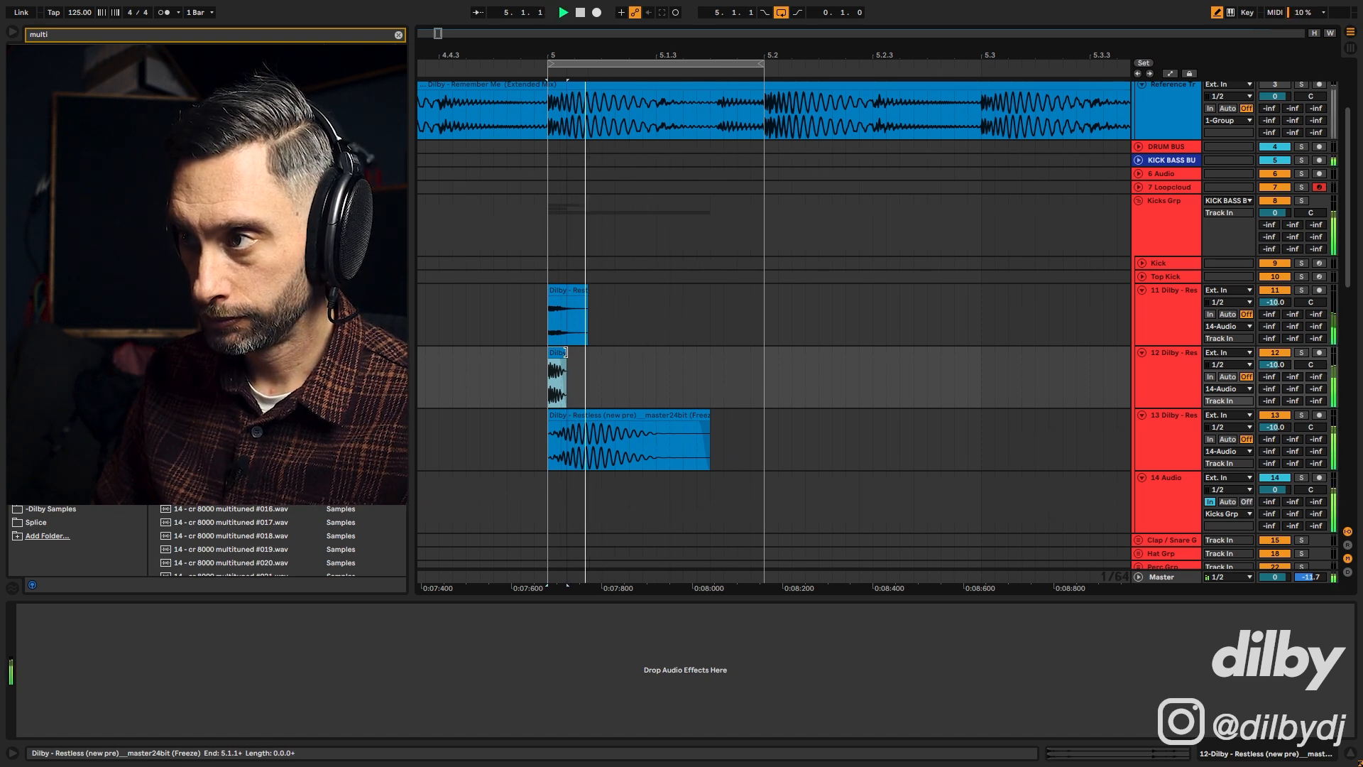
Shorten the first kick's high-band clip on track 11 to about 19 ms and audition it in the loop.
left_click(577, 288)
key("space")
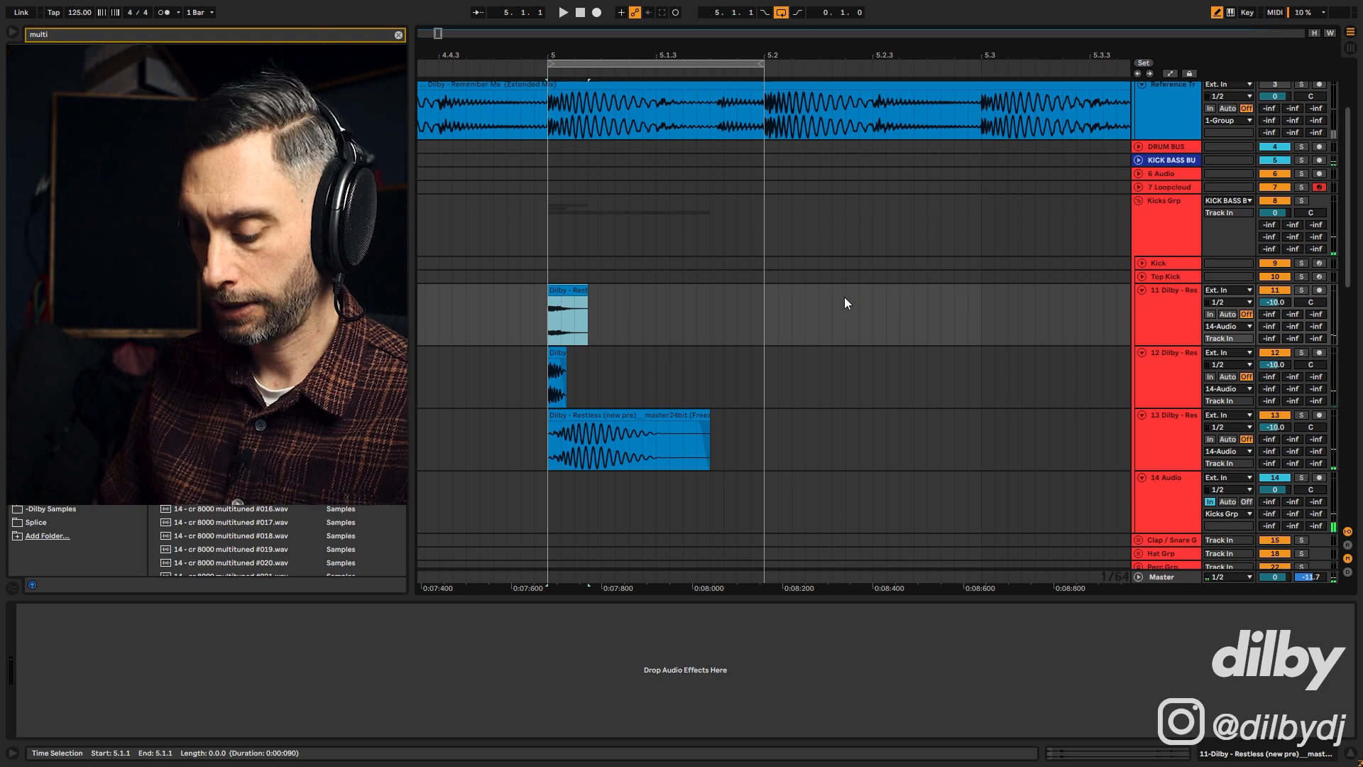
left_click(585, 298)
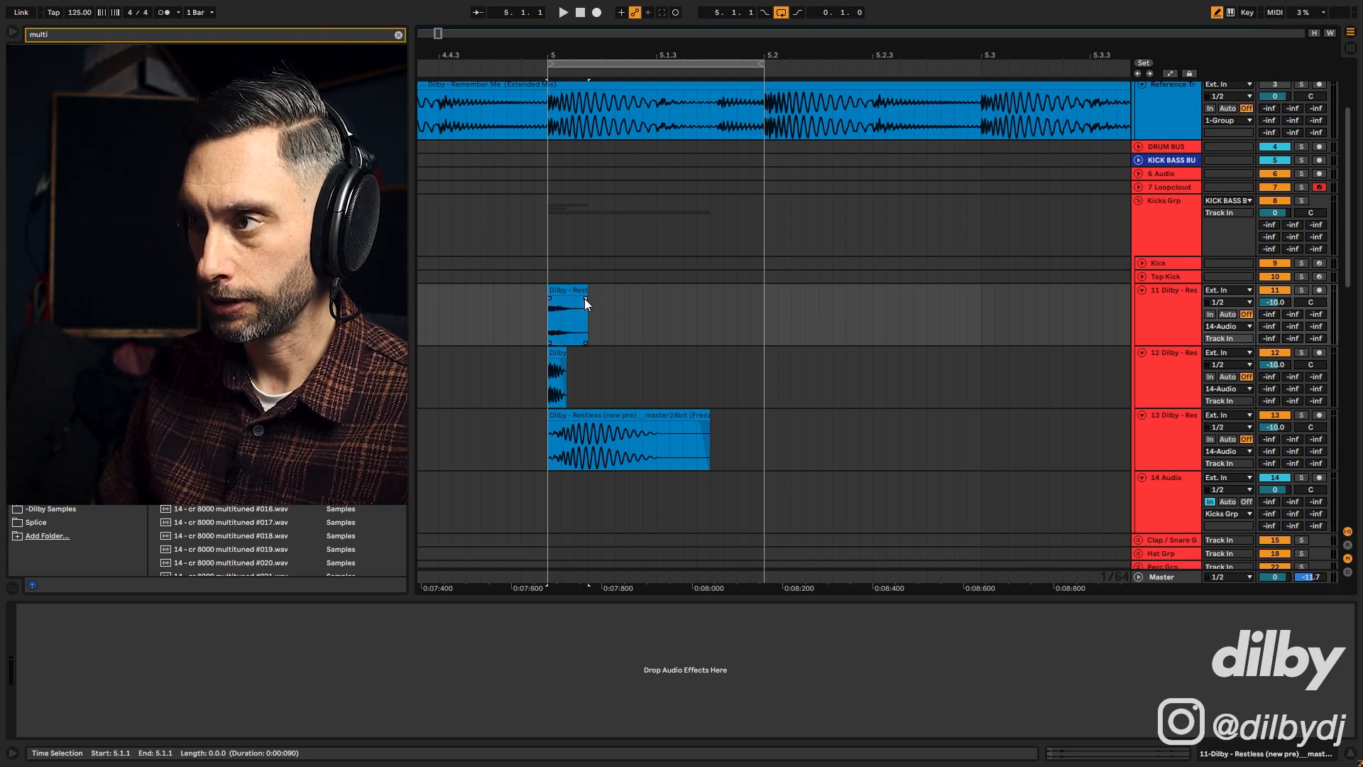
left_click_drag(586, 291, 562, 291)
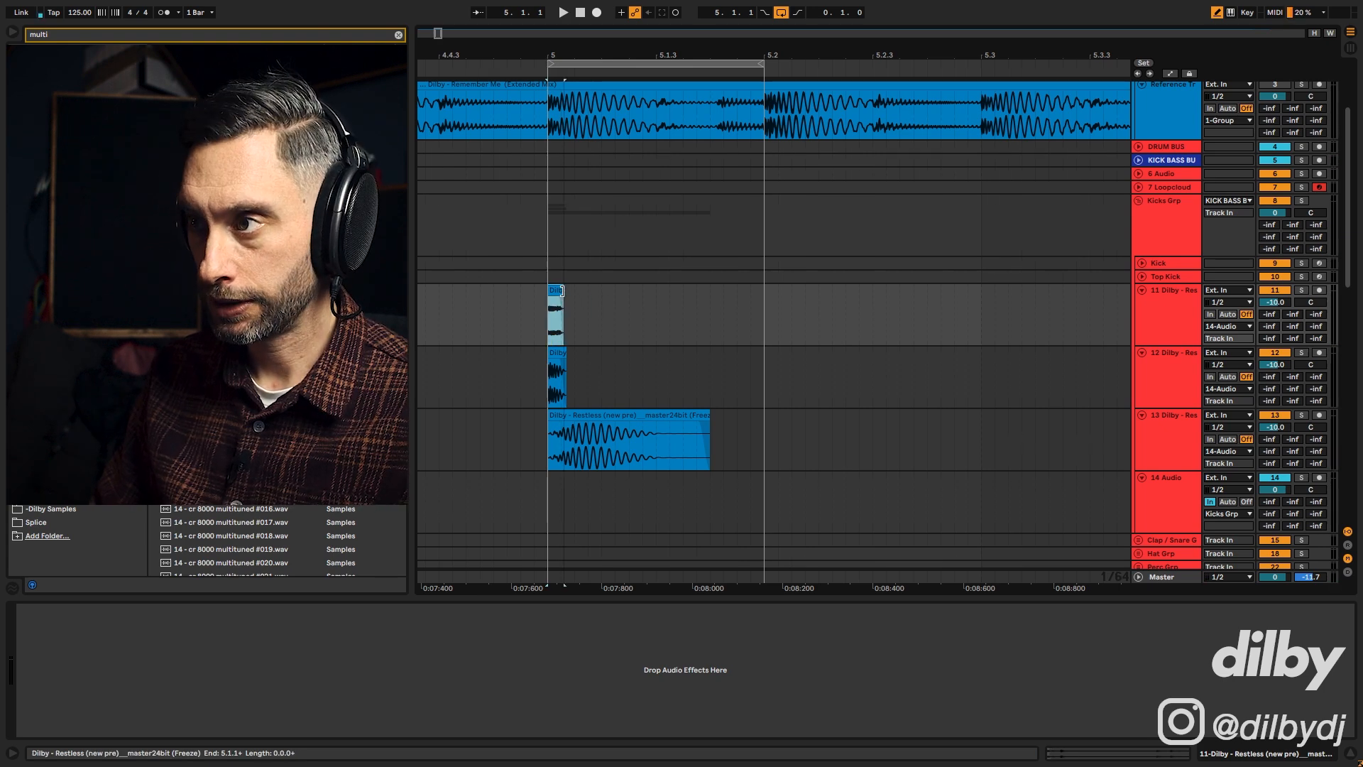
left_click(555, 291)
key("space")
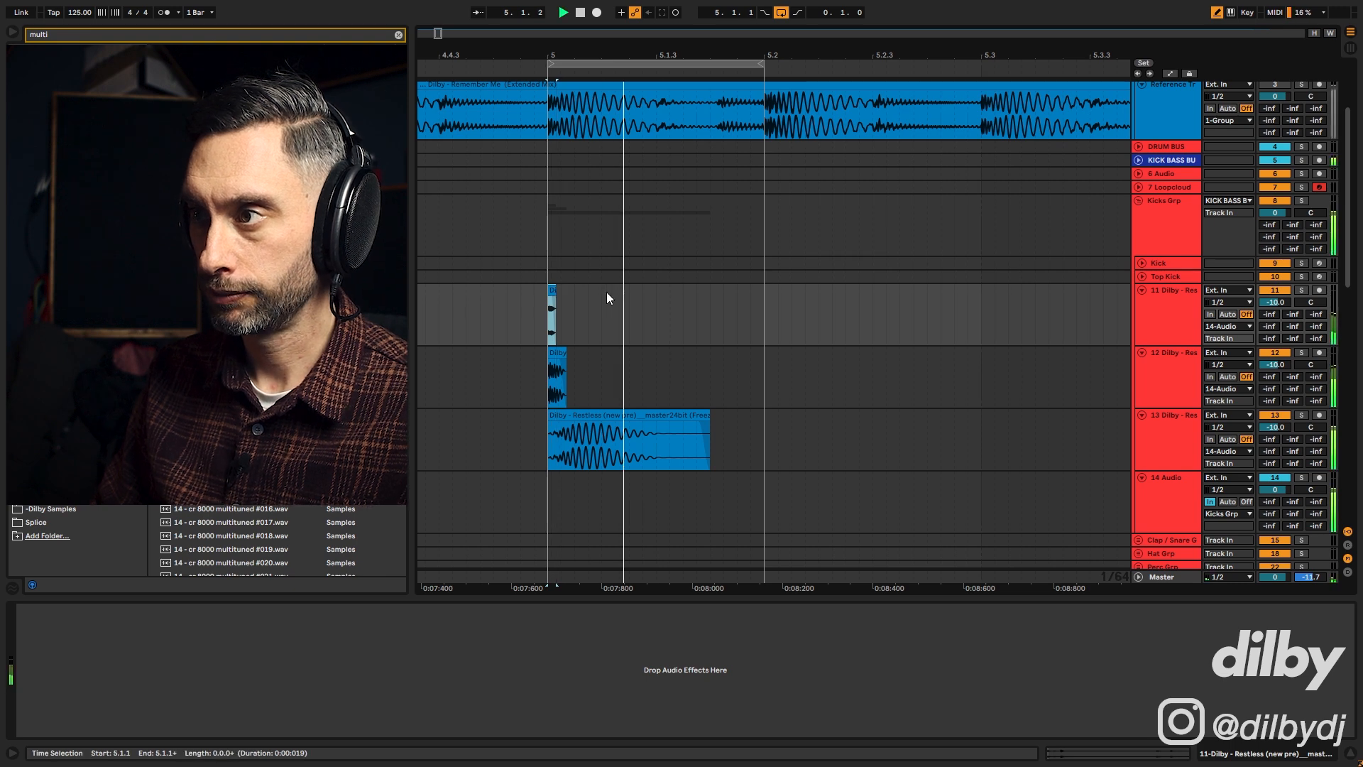
left_click(554, 291)
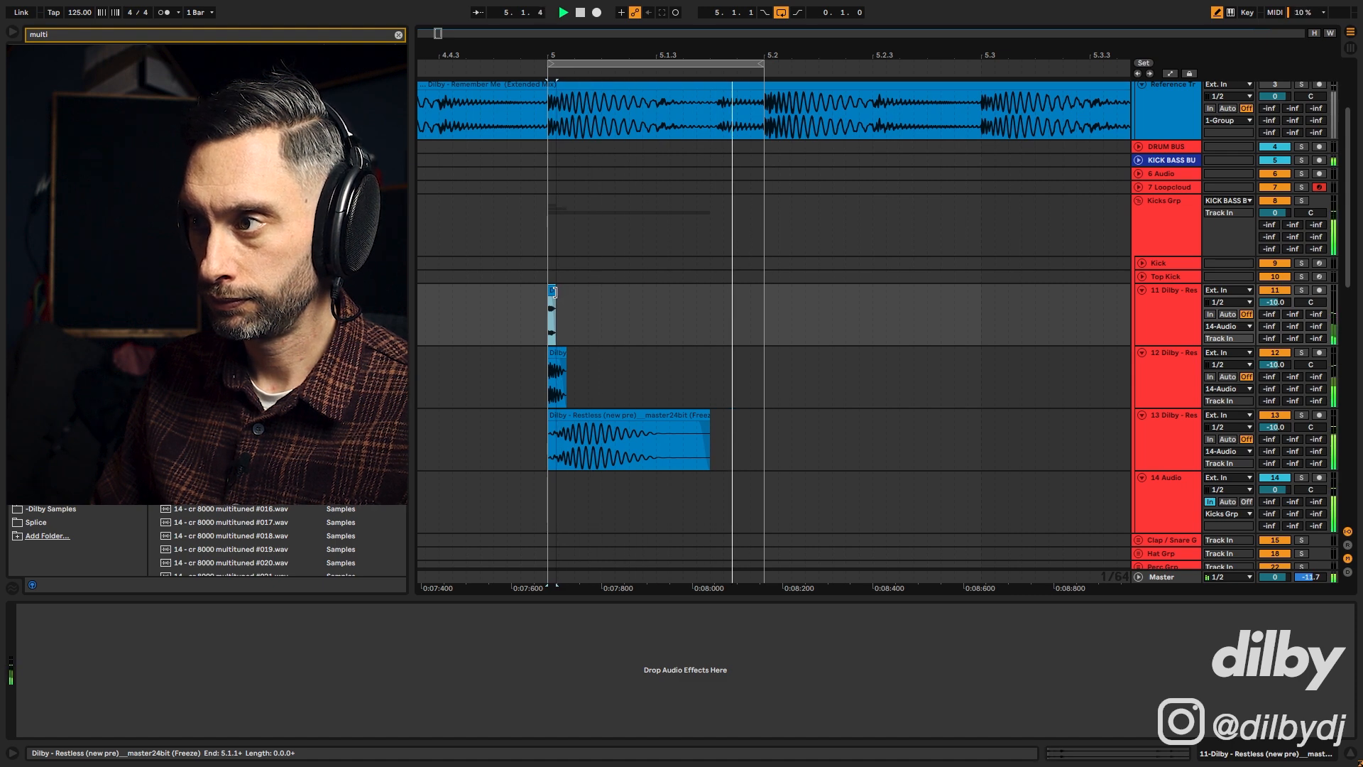
Lengthen the first kick's mid-band clip on track 12 to about 90 ms and stop playback.
left_click(564, 350)
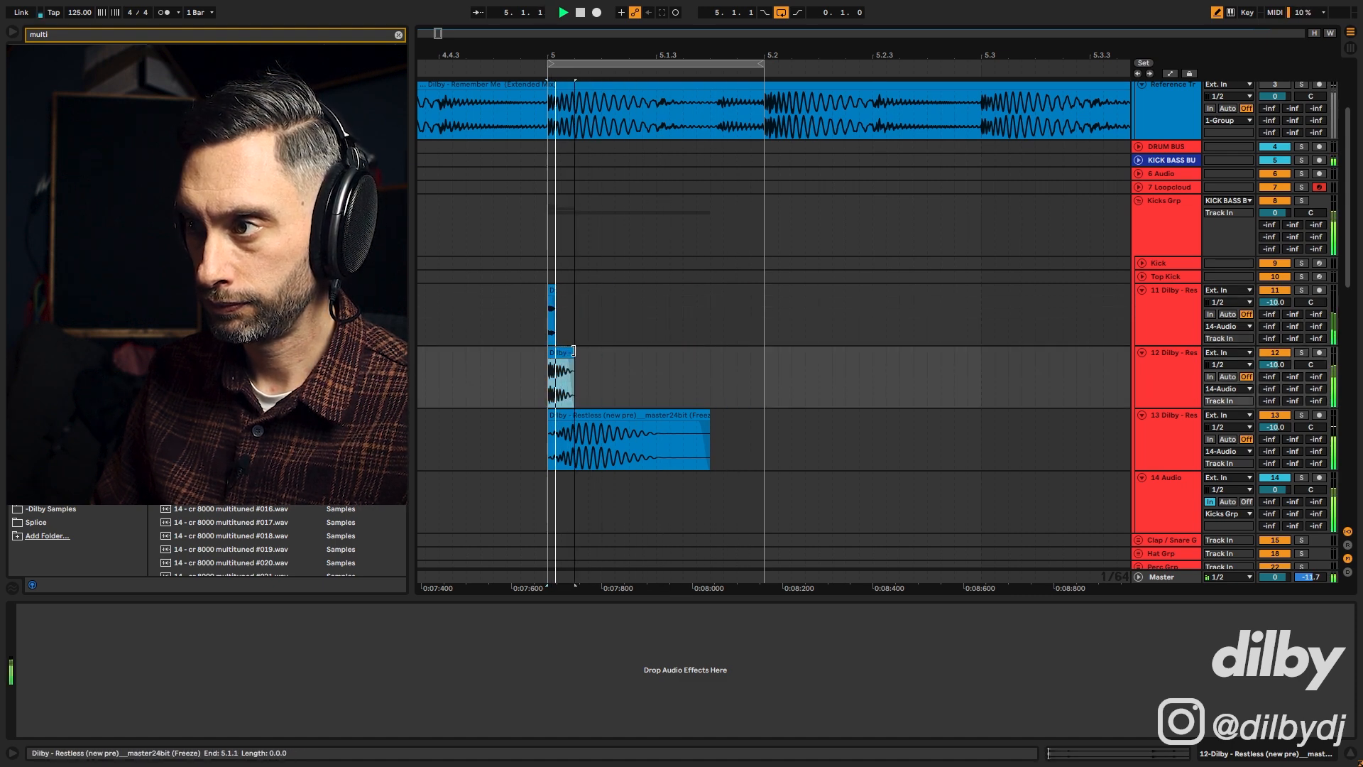
mouse_move(564, 351)
left_mouse_down()
mouse_move(592, 354)
mouse_move(578, 361)
left_mouse_up()
key("space")
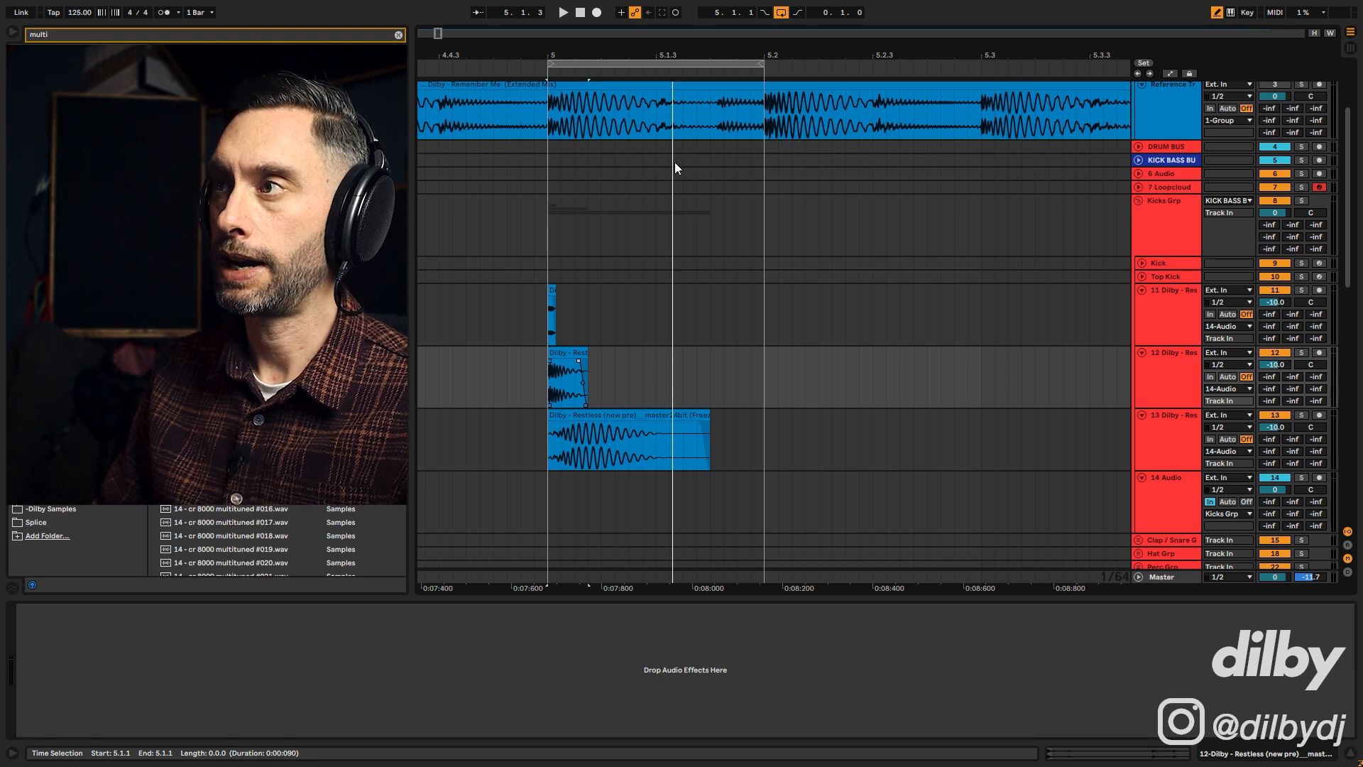
Loop the second kick from 6.1.1 to 6.2.1 and delete the audio after 6.2.1 on tracks 11 to 13.
left_click_drag(674, 56, 608, 29)
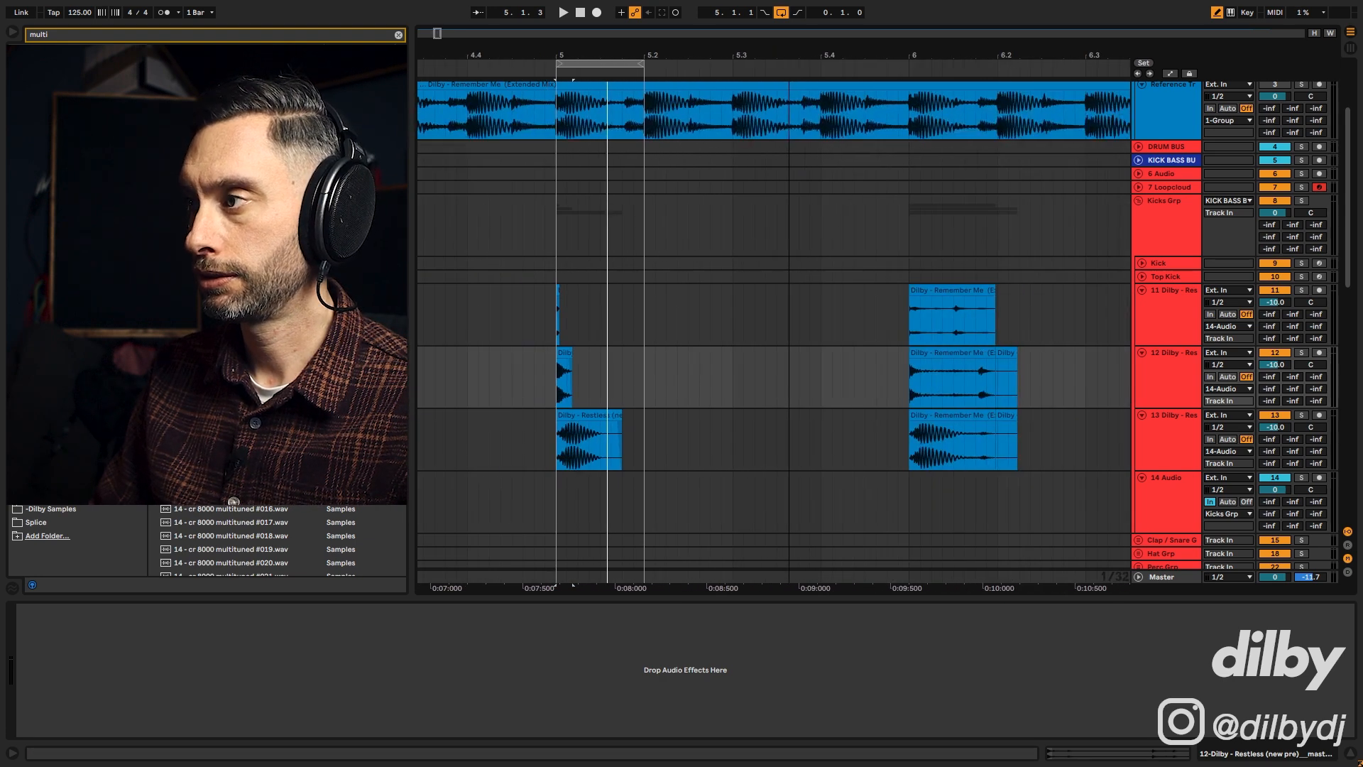
left_click_drag(909, 276, 998, 278)
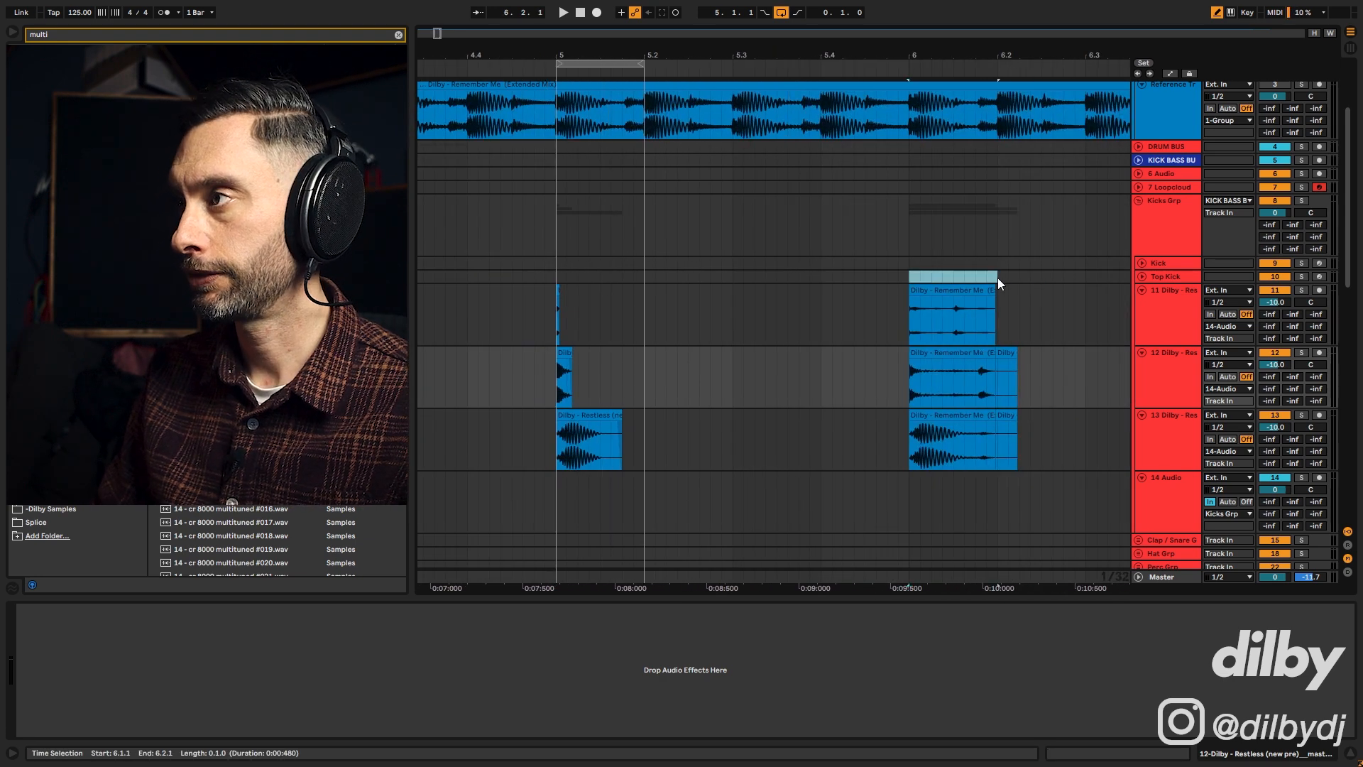
key("ctrl+l")
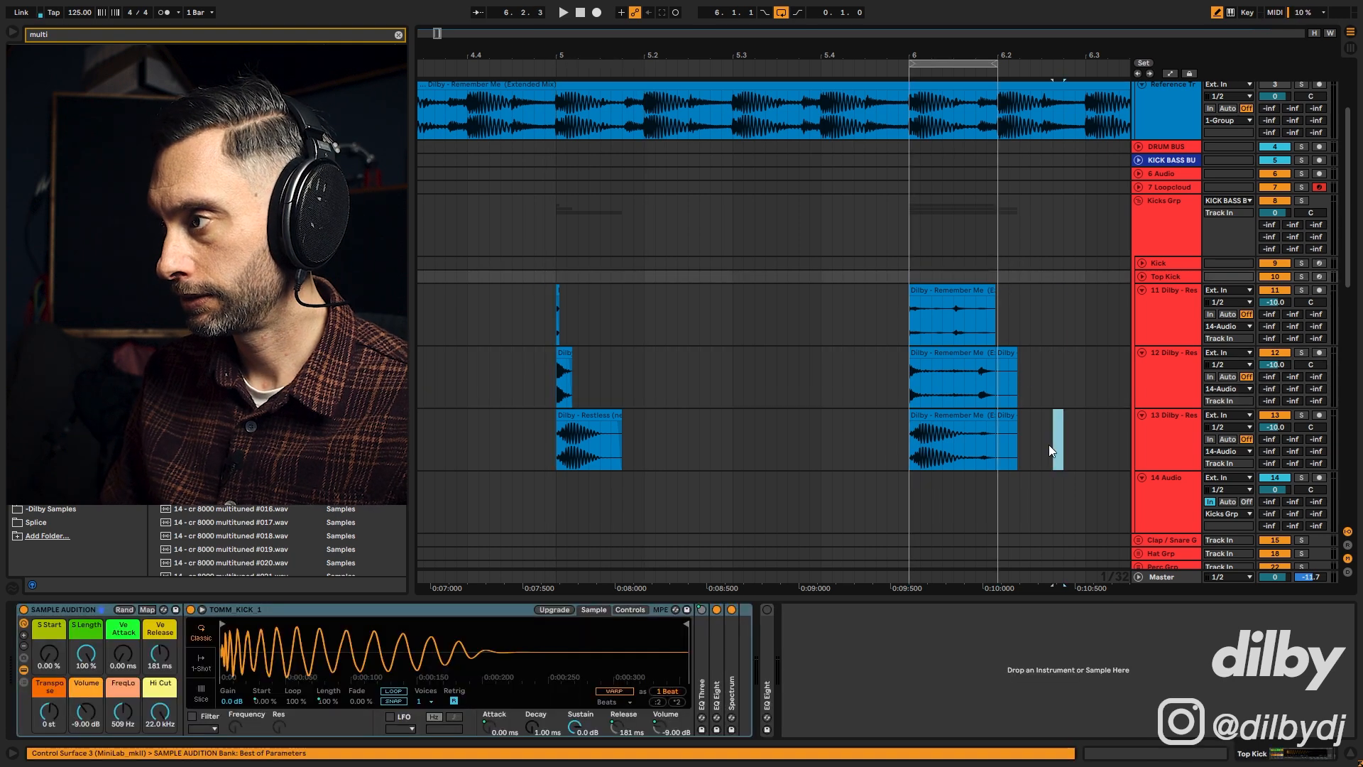
left_click_drag(1056, 447, 992, 291)
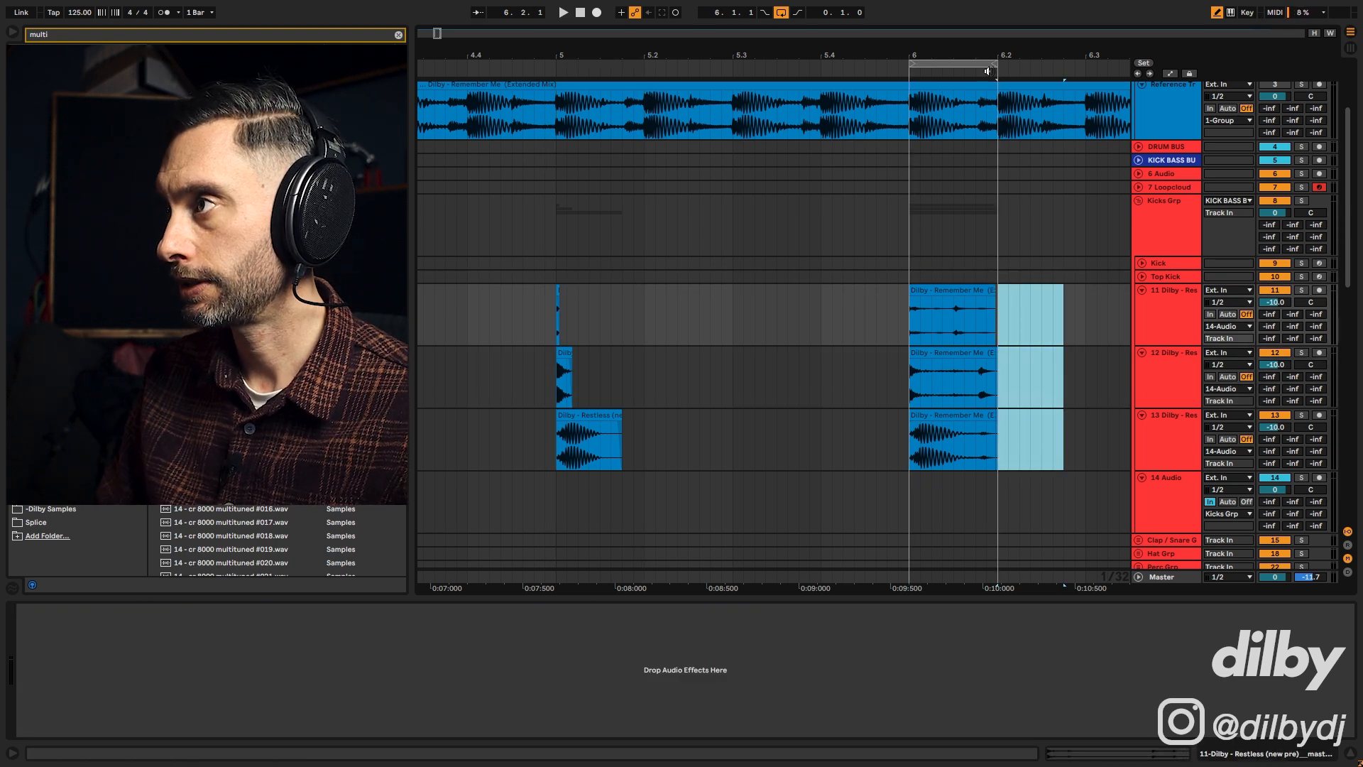
left_click_drag(986, 40, 795, 131)
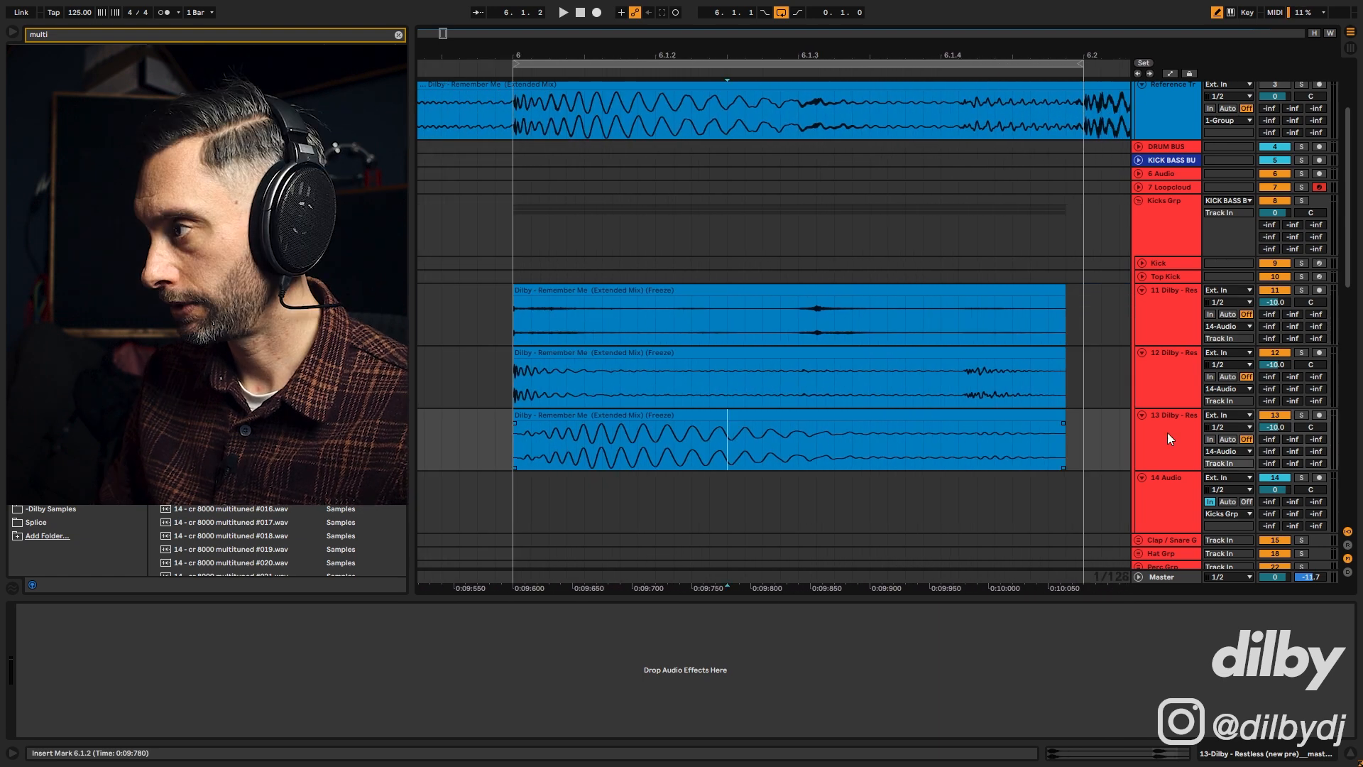
Solo track 13 and trim the second kick's low-band clip to about 300 ms with a short fade-out.
left_click(1299, 416)
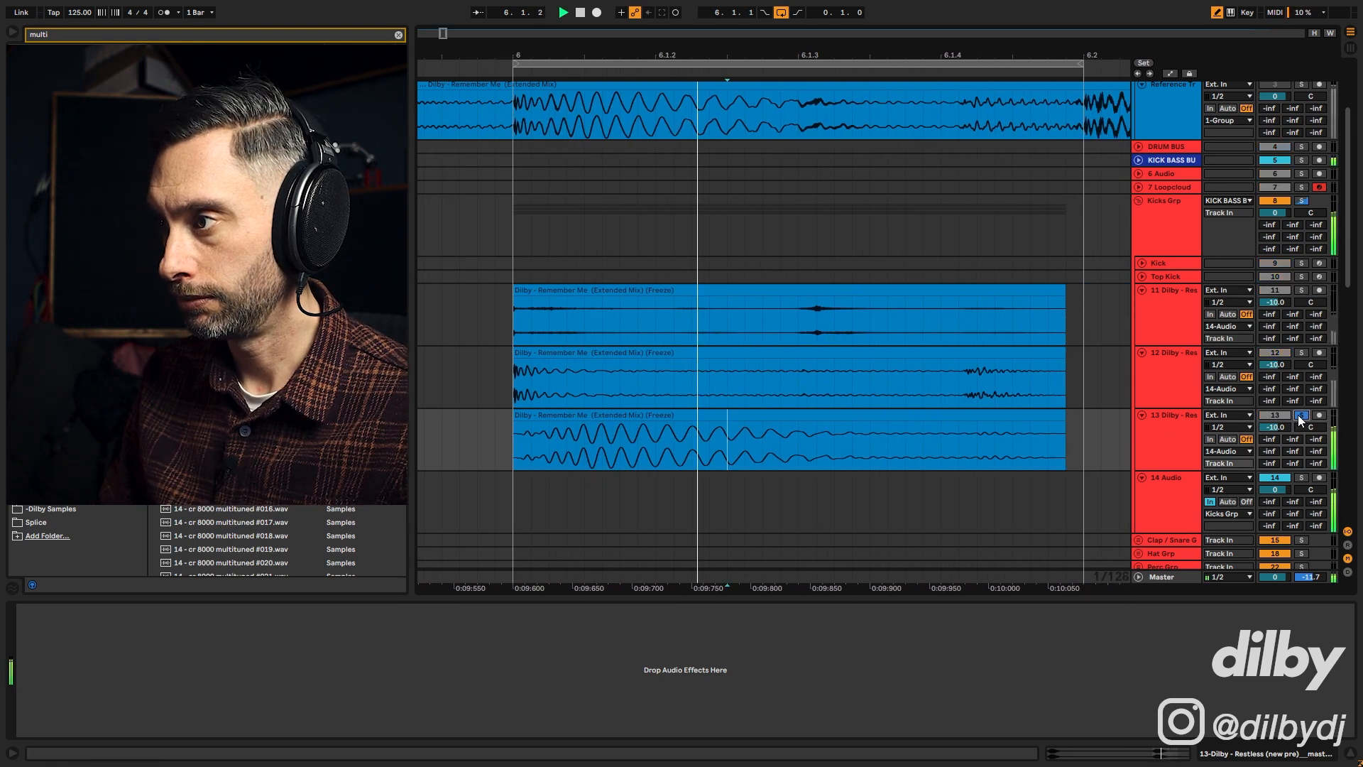
key("space")
left_click(1058, 416)
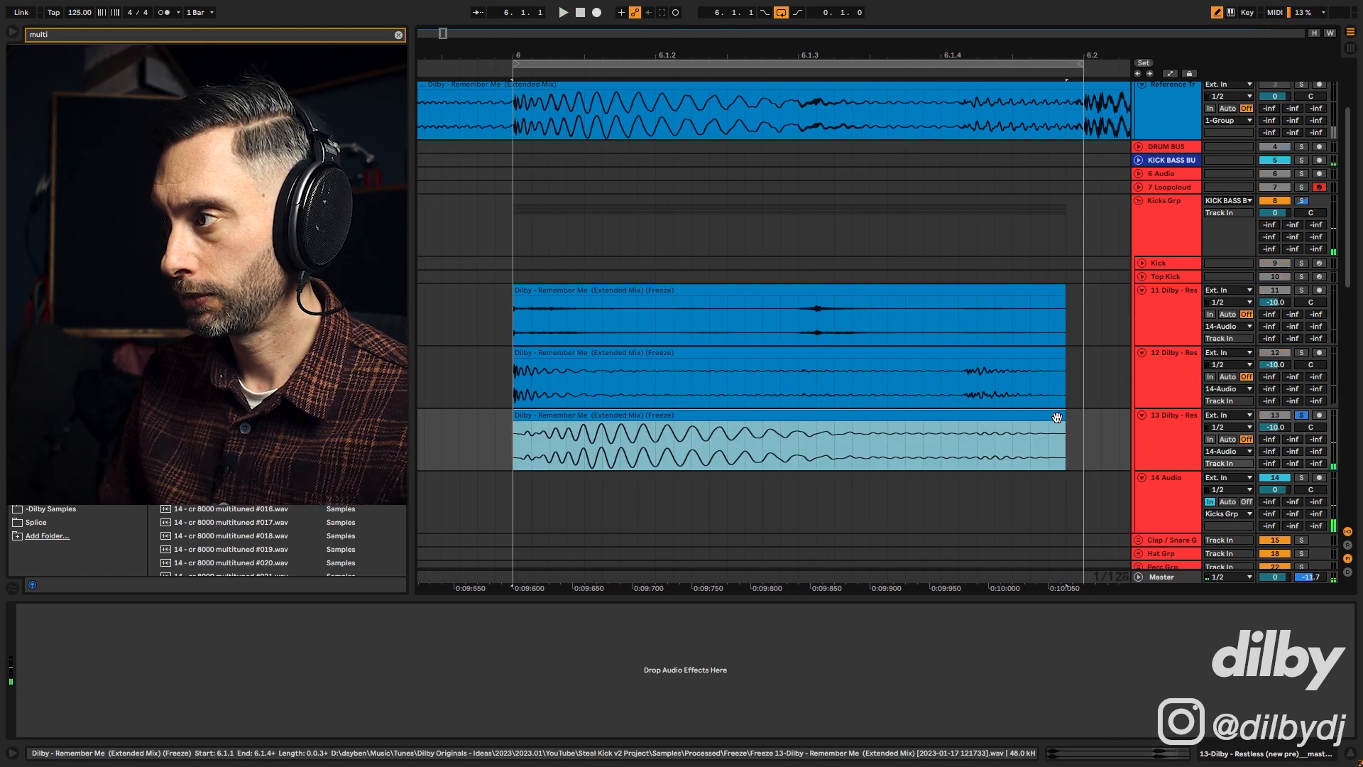
left_click_drag(1062, 418, 866, 420)
key("space")
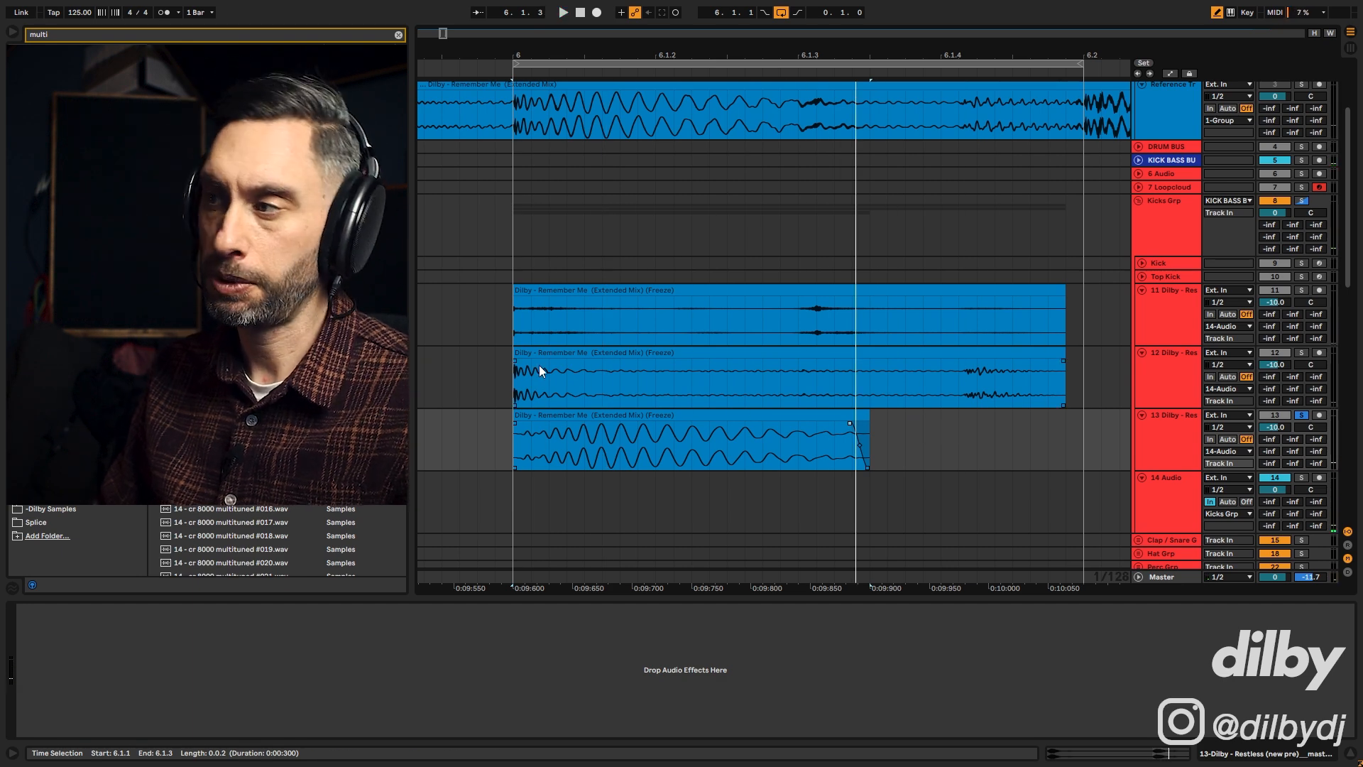
Solo track 12, trim the second kick's mid-band clip to end halfway between 6.1.1 and 6.1.2, and add a short fade-out.
left_click(1301, 352)
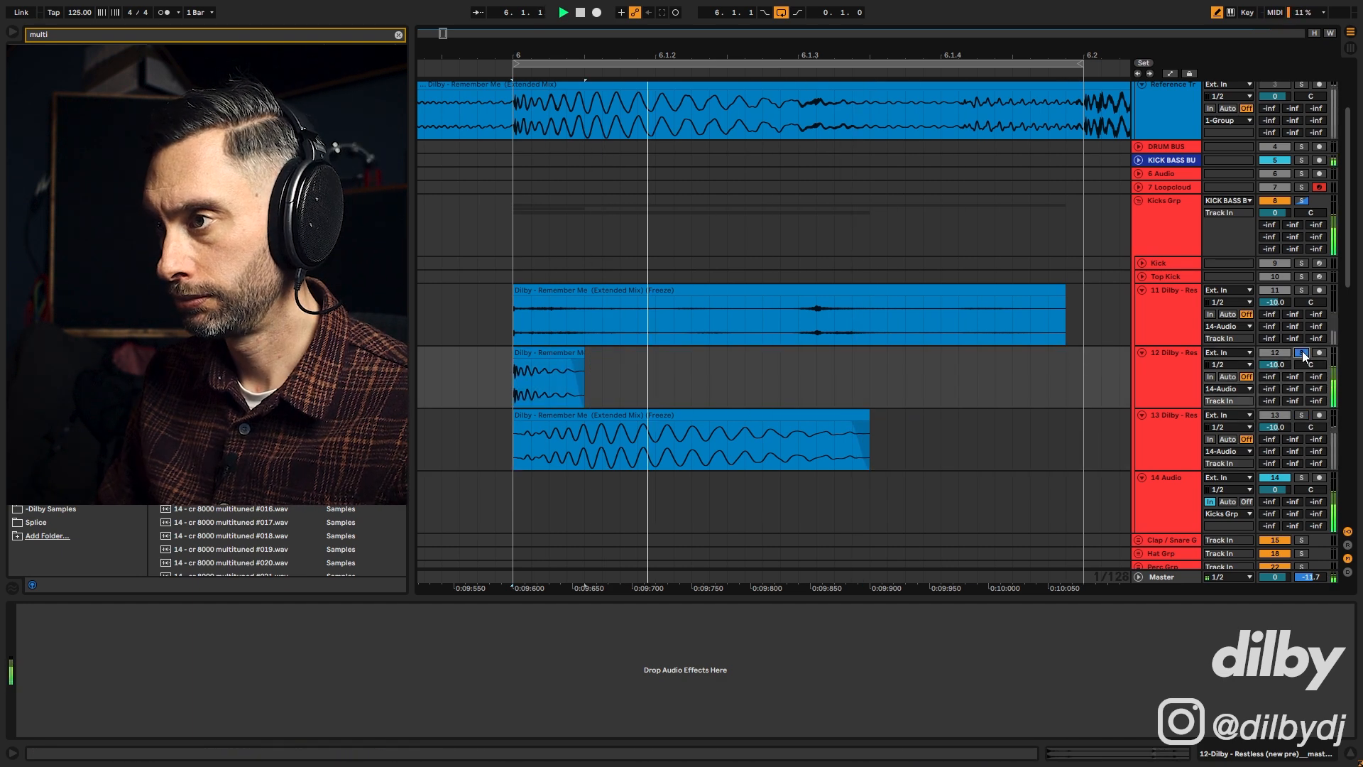
mouse_move(585, 359)
left_mouse_down()
mouse_move(671, 359)
mouse_move(586, 357)
left_mouse_up()
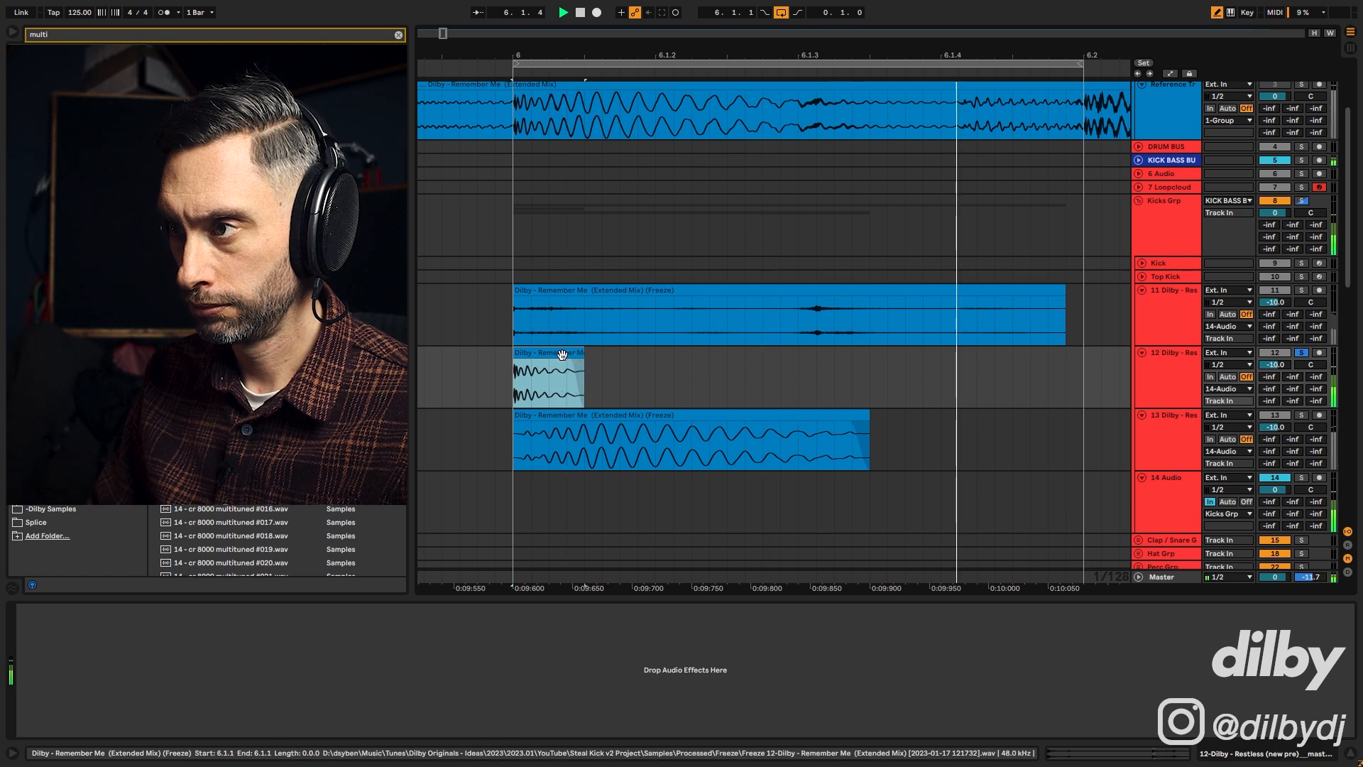
mouse_move(576, 354)
left_mouse_down()
mouse_move(544, 354)
mouse_move(590, 359)
left_mouse_up()
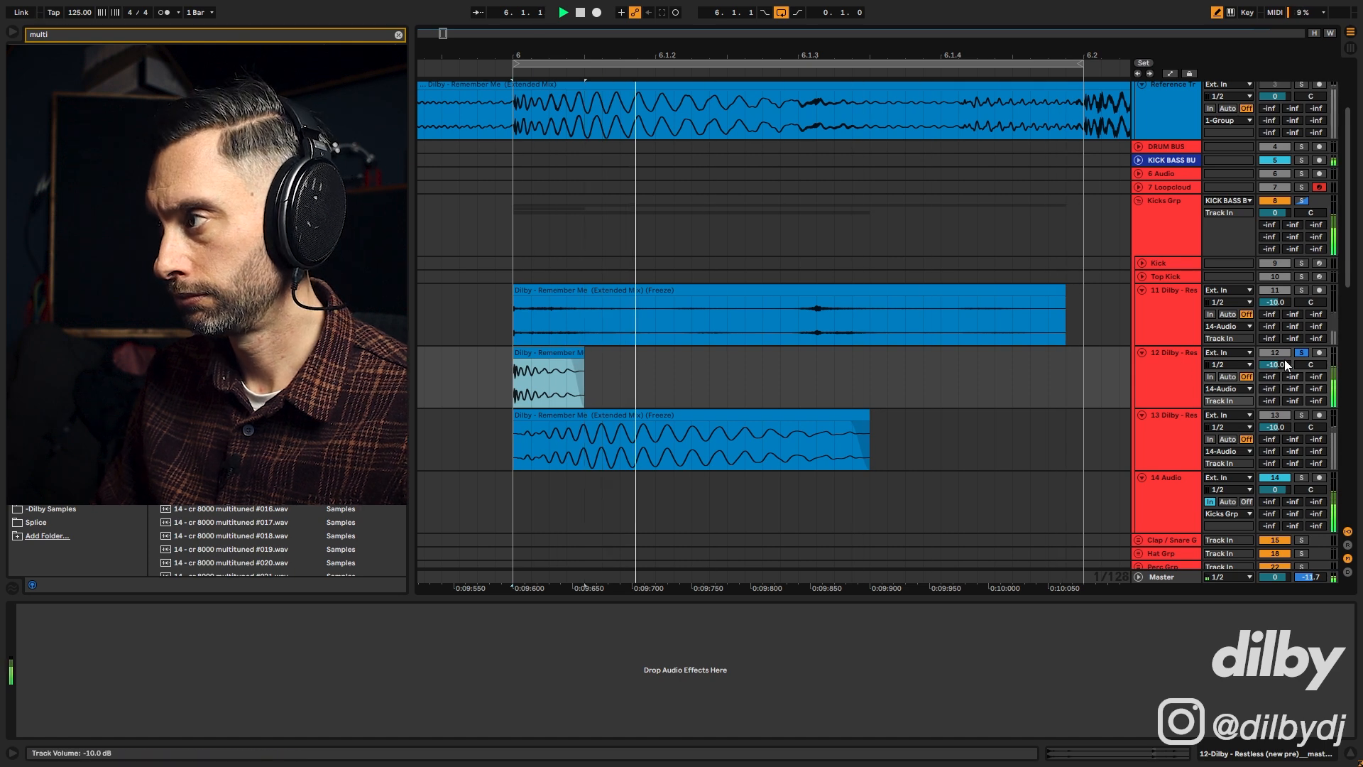
Solo track 11 and trim the second kick's high-band clip to about 15 ms.
left_click(1301, 290)
key("space")
left_click_drag(1067, 292, 531, 298)
key("space")
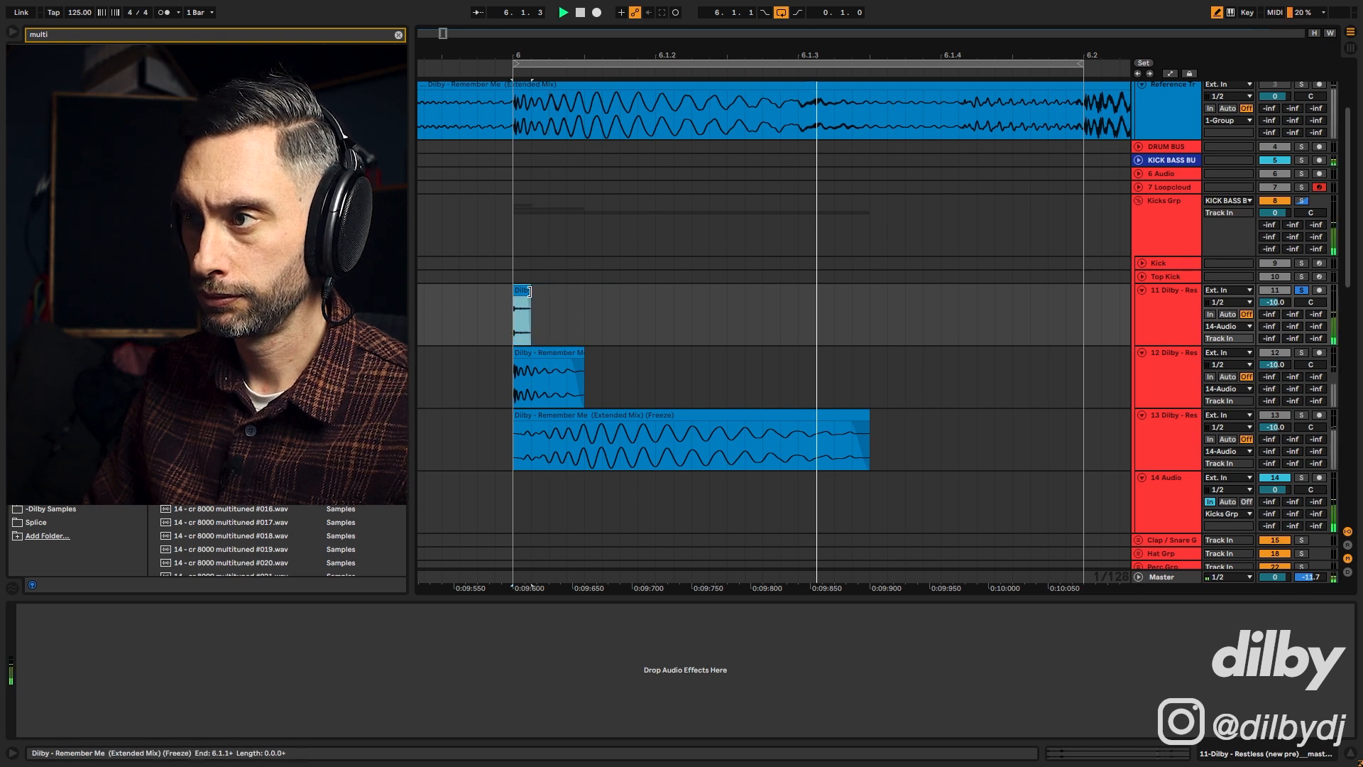
Listen to the second kick's layers combined, clear all solos and select the low-band clip on track 13.
left_click(1304, 352)
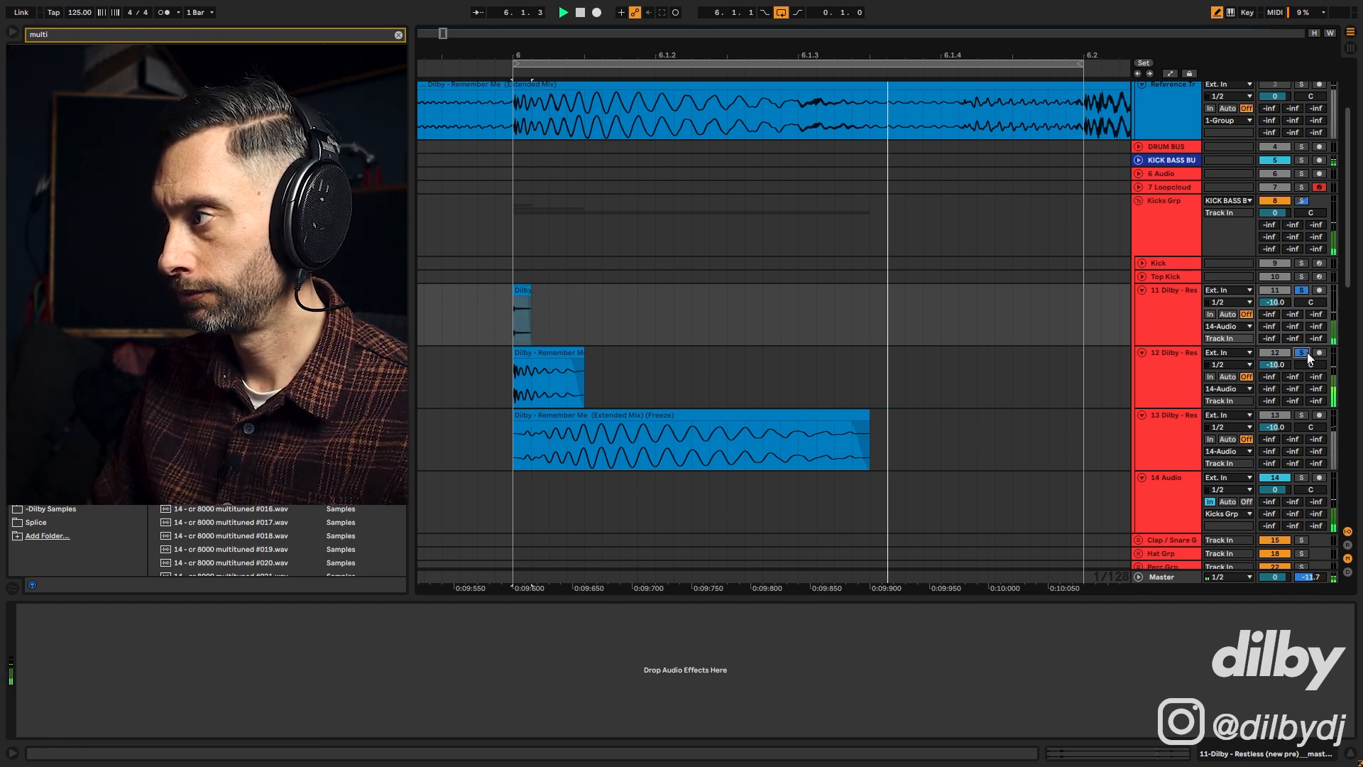
left_click(1302, 415)
left_click(1302, 415)
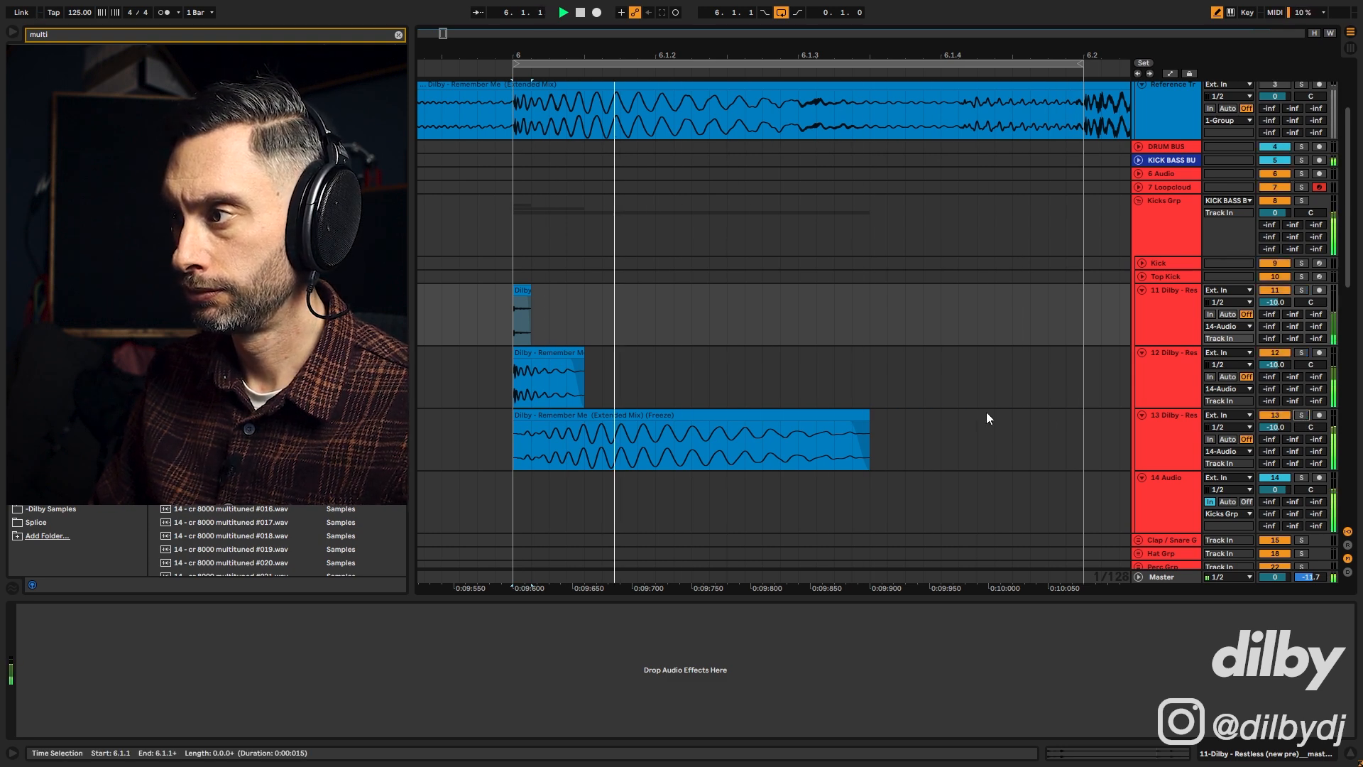
left_click(866, 420)
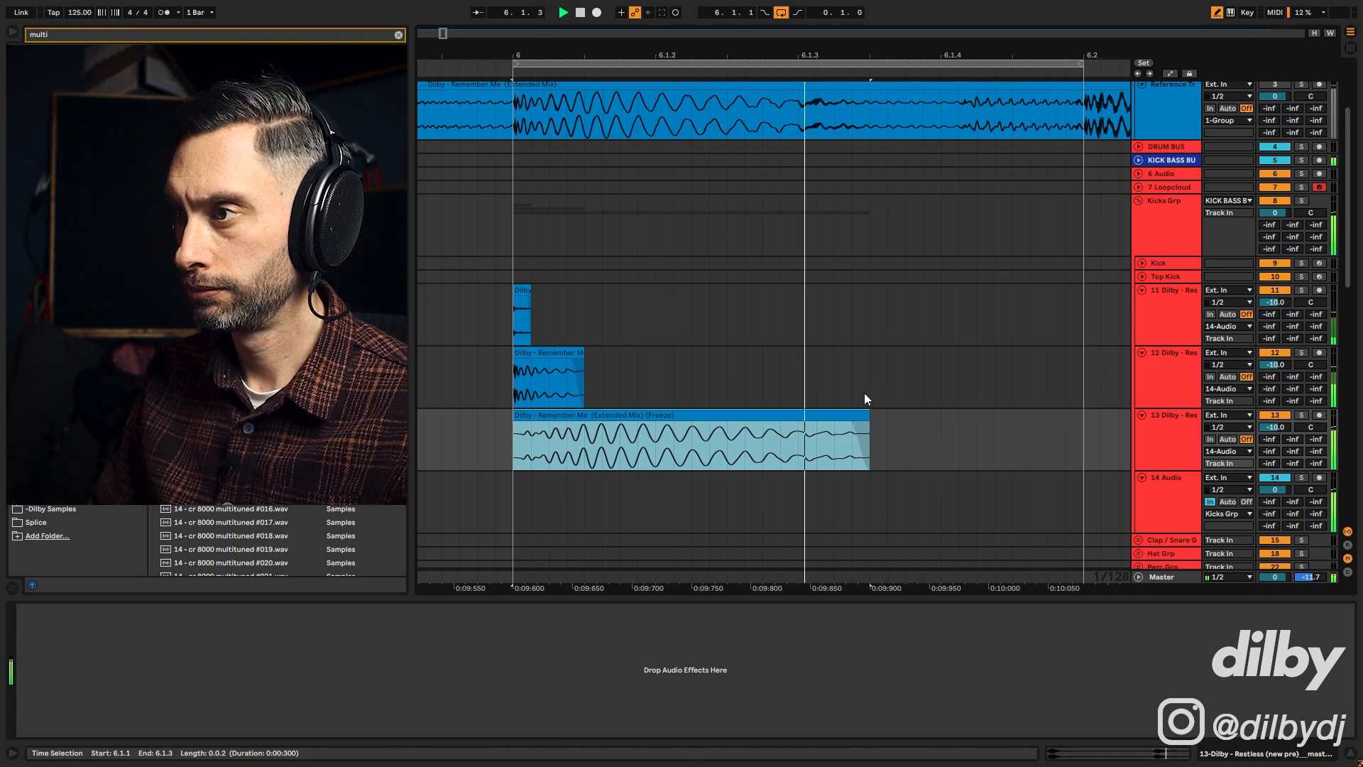
Shorten the second kick's mid-band clip on track 12 to about 45 ms and stop playback.
left_click(582, 353)
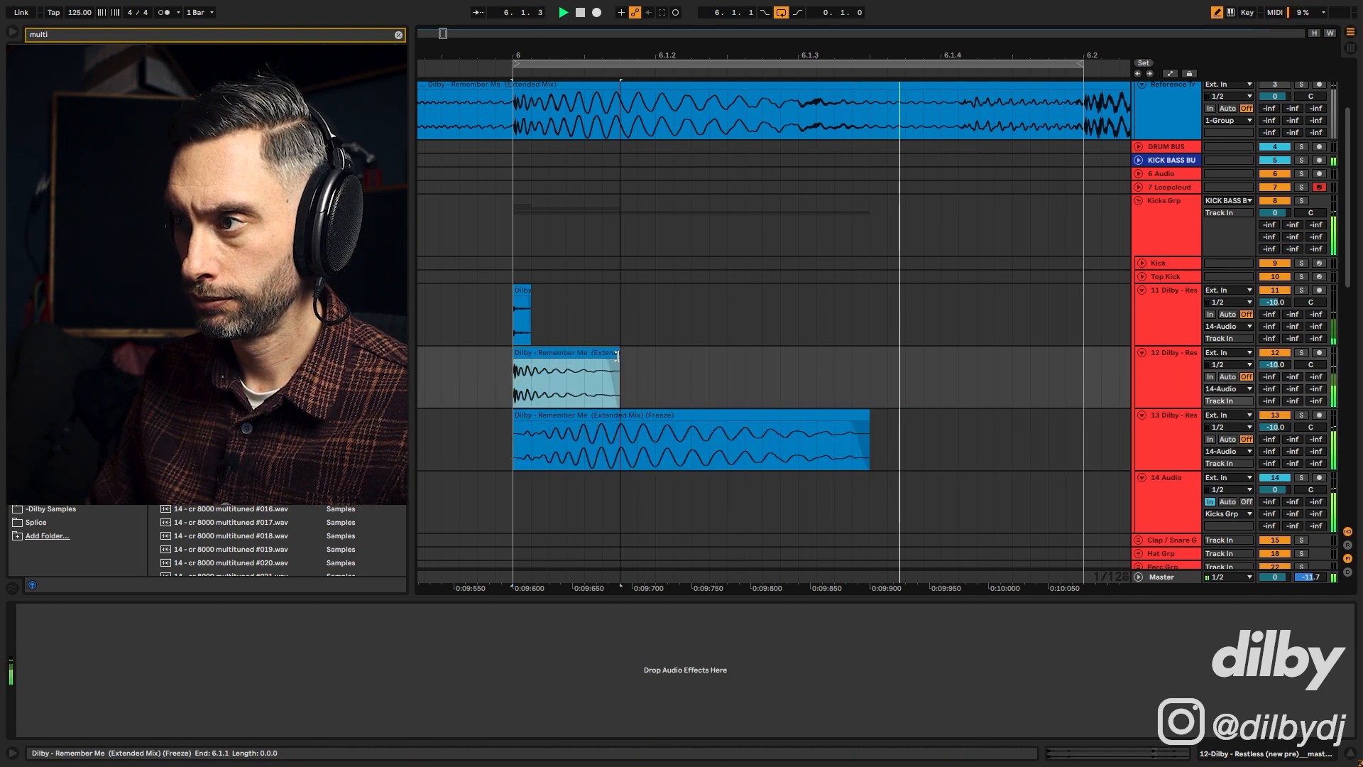
left_click_drag(590, 355, 564, 355)
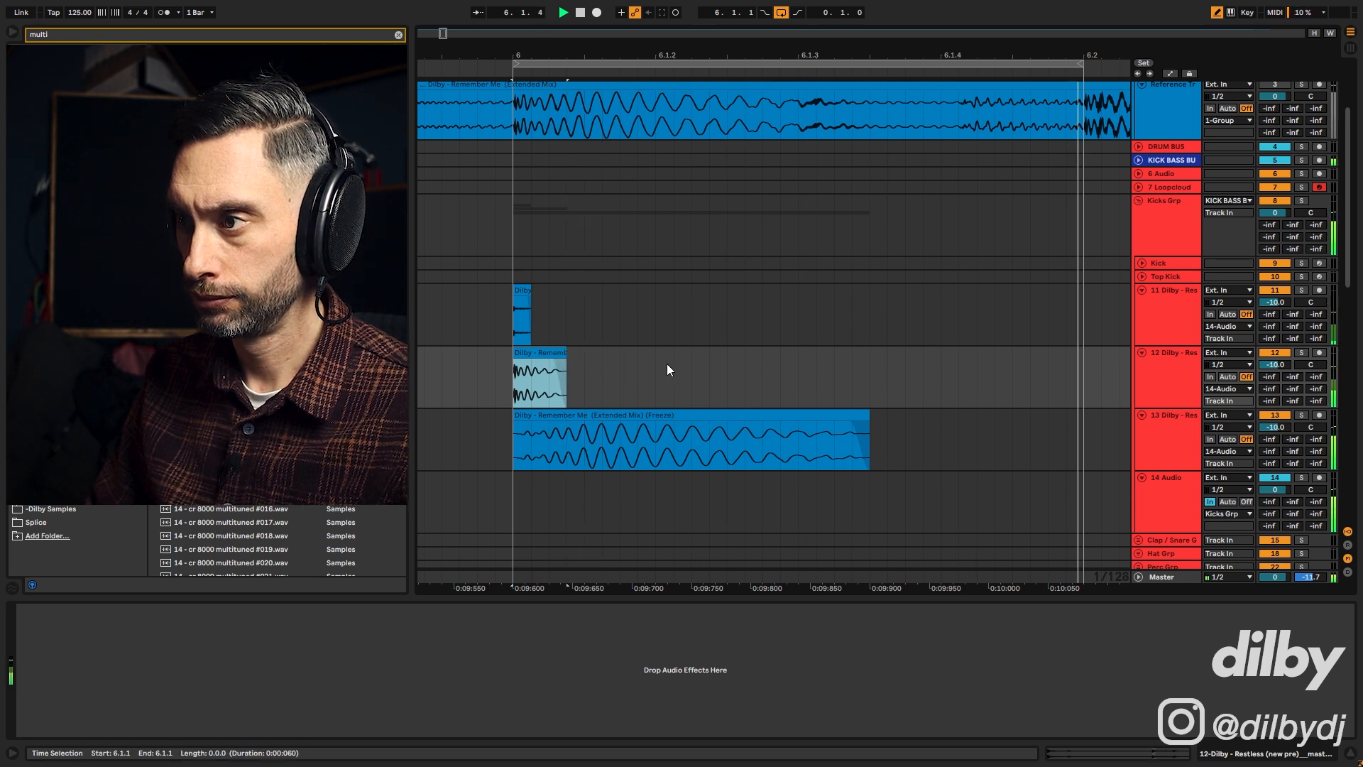
key("space")
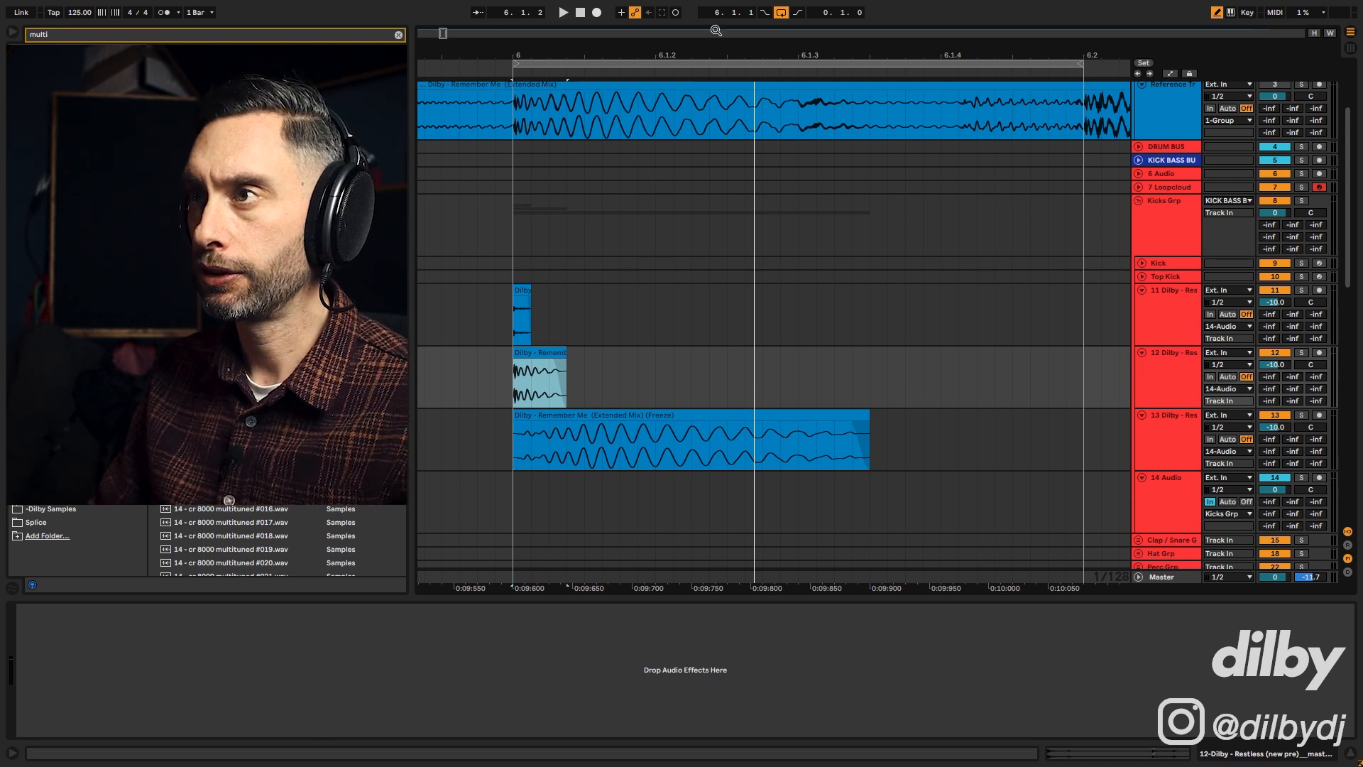
Arm track 14 and record the first kick's combined layers, starting at 4.4.4.
left_click_drag(443, 44, 438, 32)
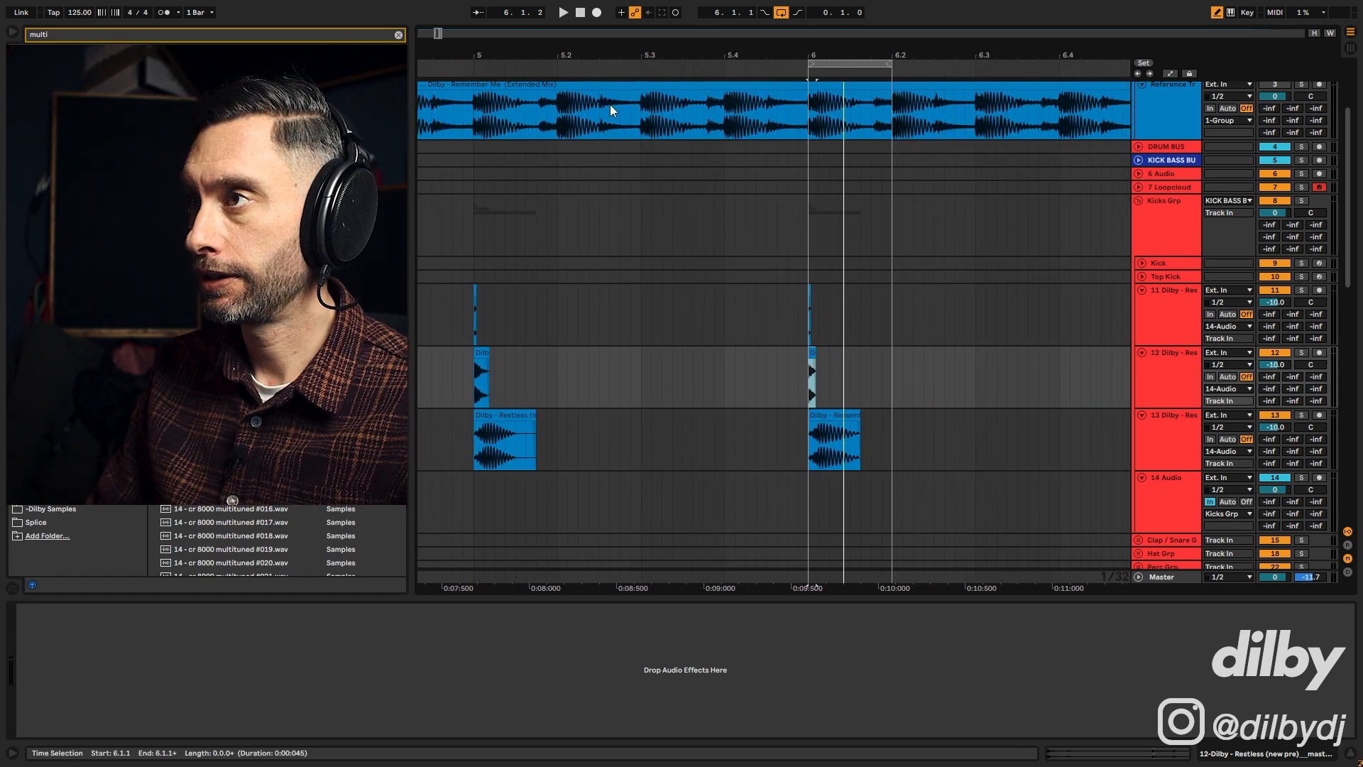
left_click(1316, 477)
left_click(463, 500)
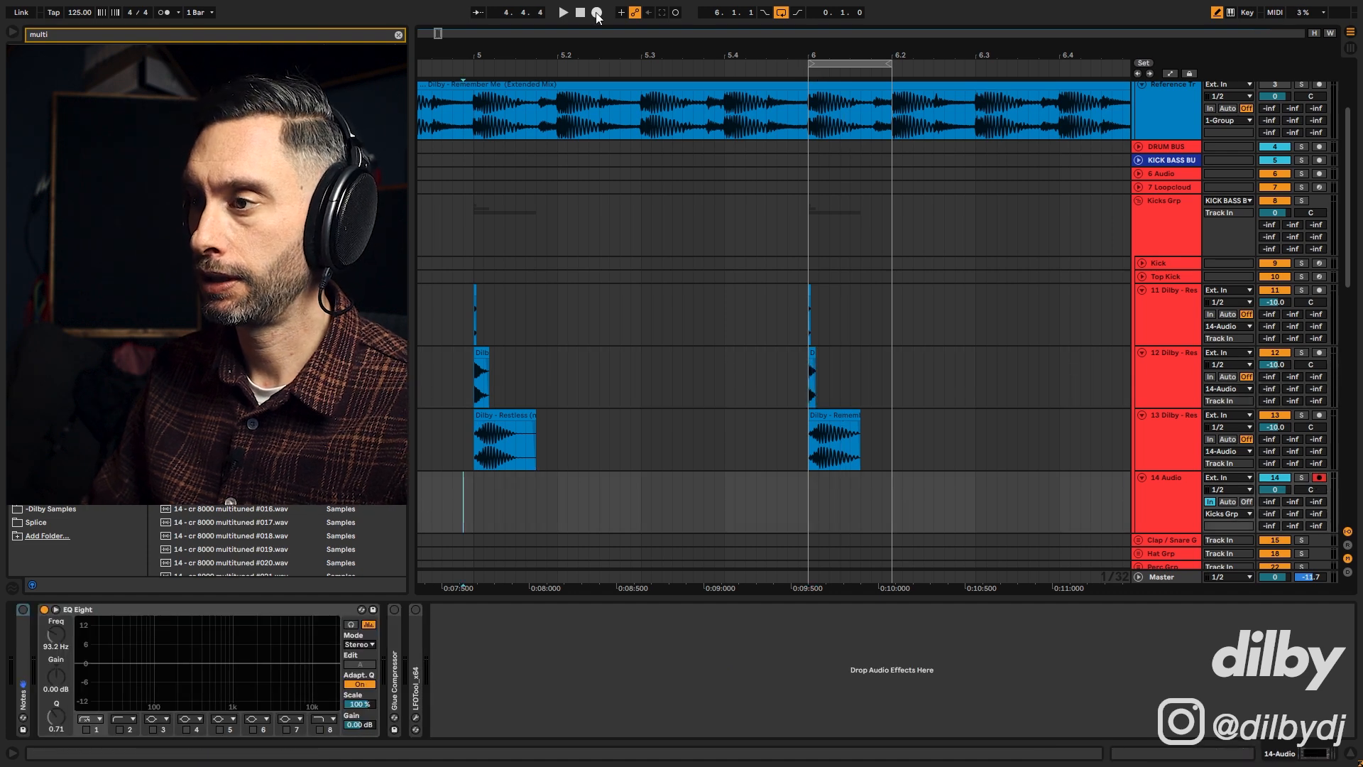
left_click(596, 16)
key("space")
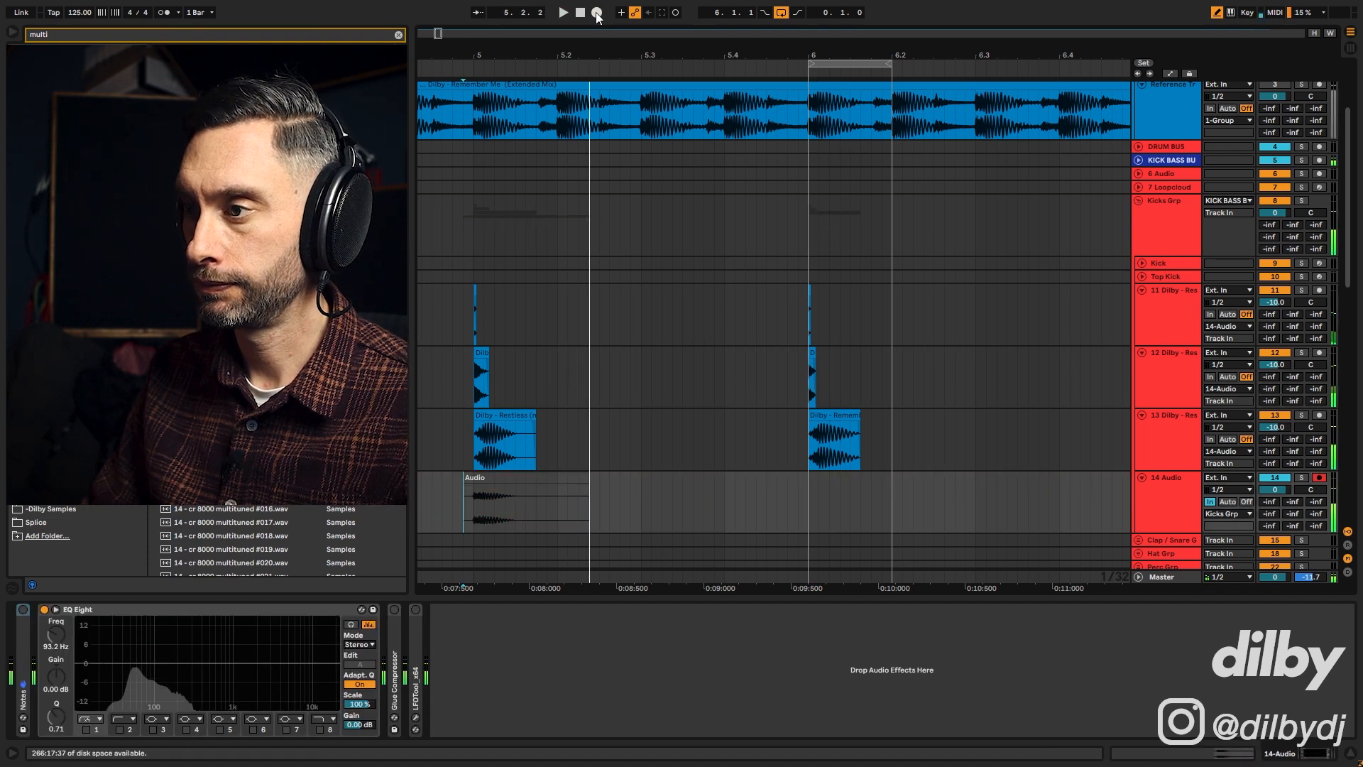
Record the second kick's combined layers onto track 14, starting at 5.4.4.
left_click(798, 501)
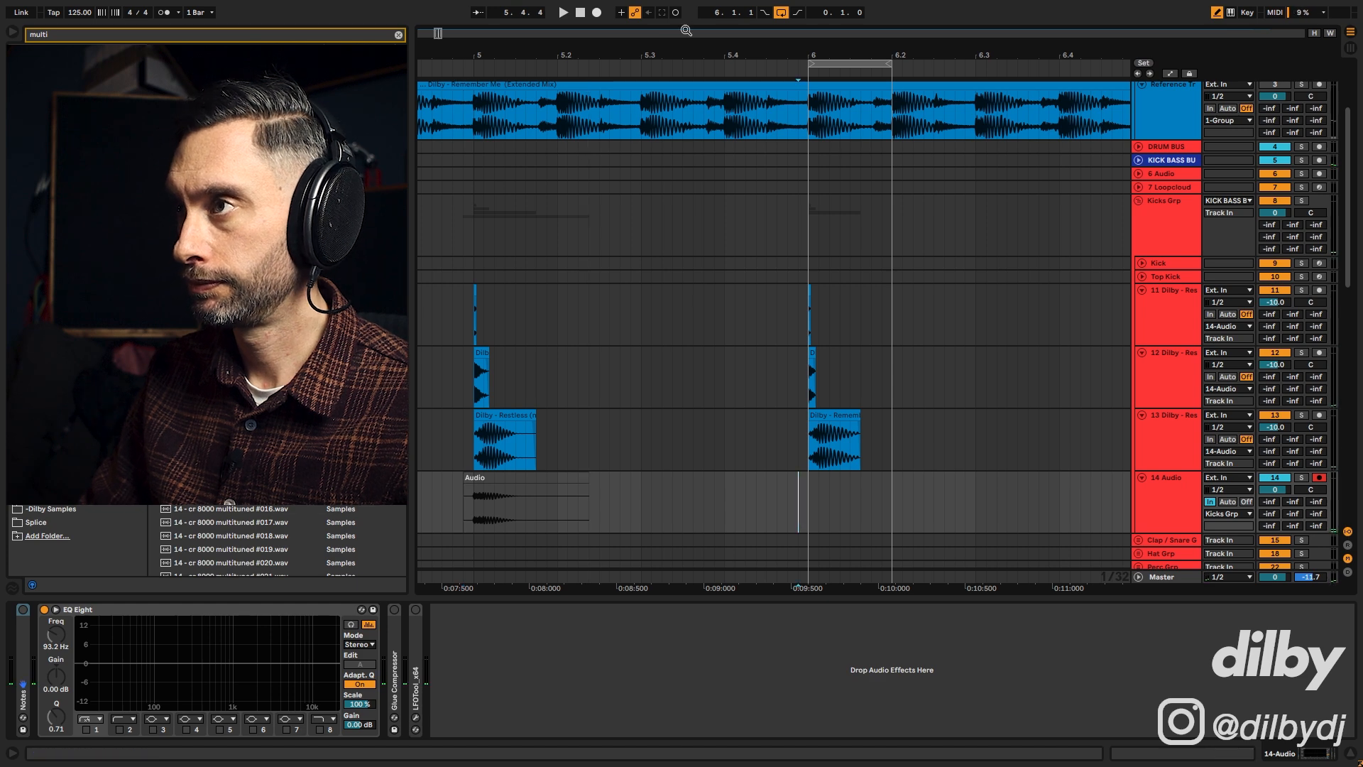
left_click(596, 16)
key("space")
Trim the track 14 recordings to one-beat clips, the second kick from 6.1.1 to 6.2.1 and the first from 5.1.1 to 5.2.1.
left_click(855, 477)
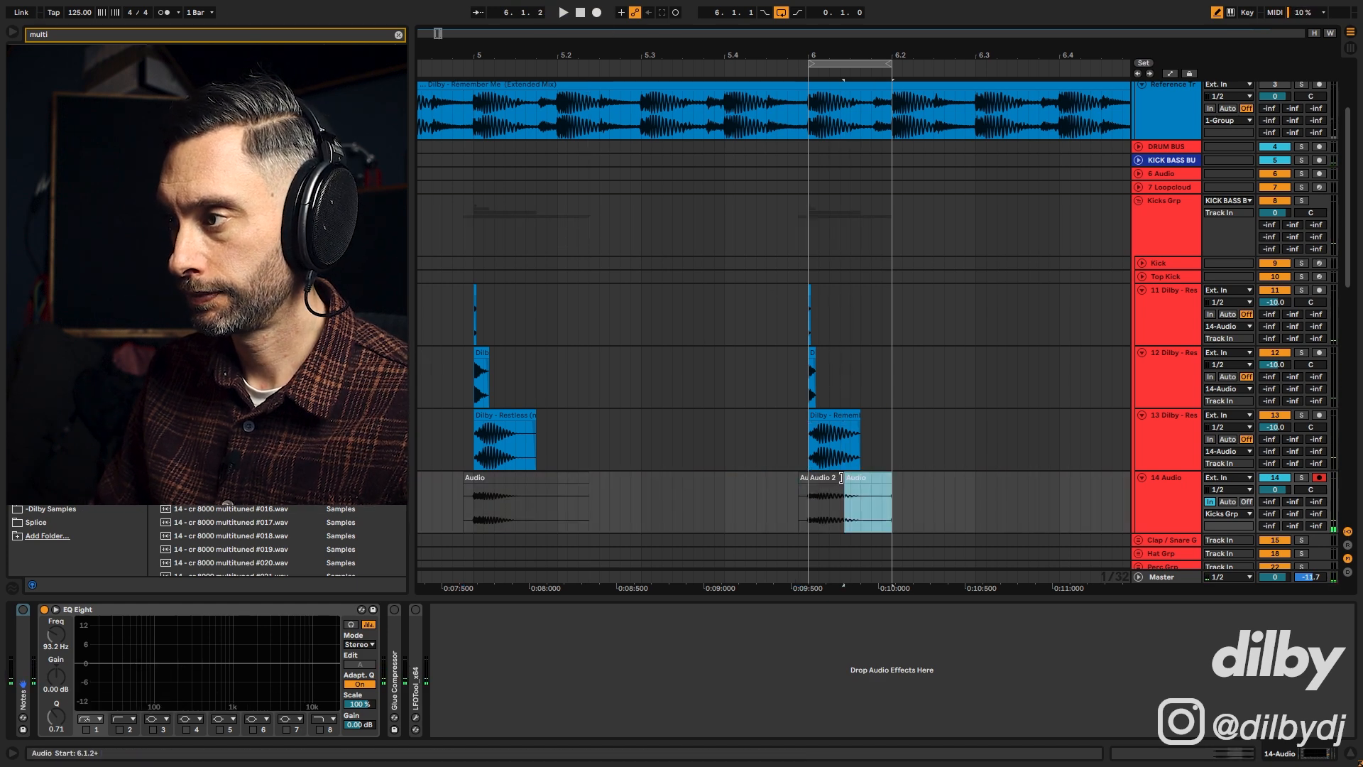
left_click(839, 478)
left_click(855, 478)
left_click_drag(846, 477, 809, 478)
left_click(802, 477)
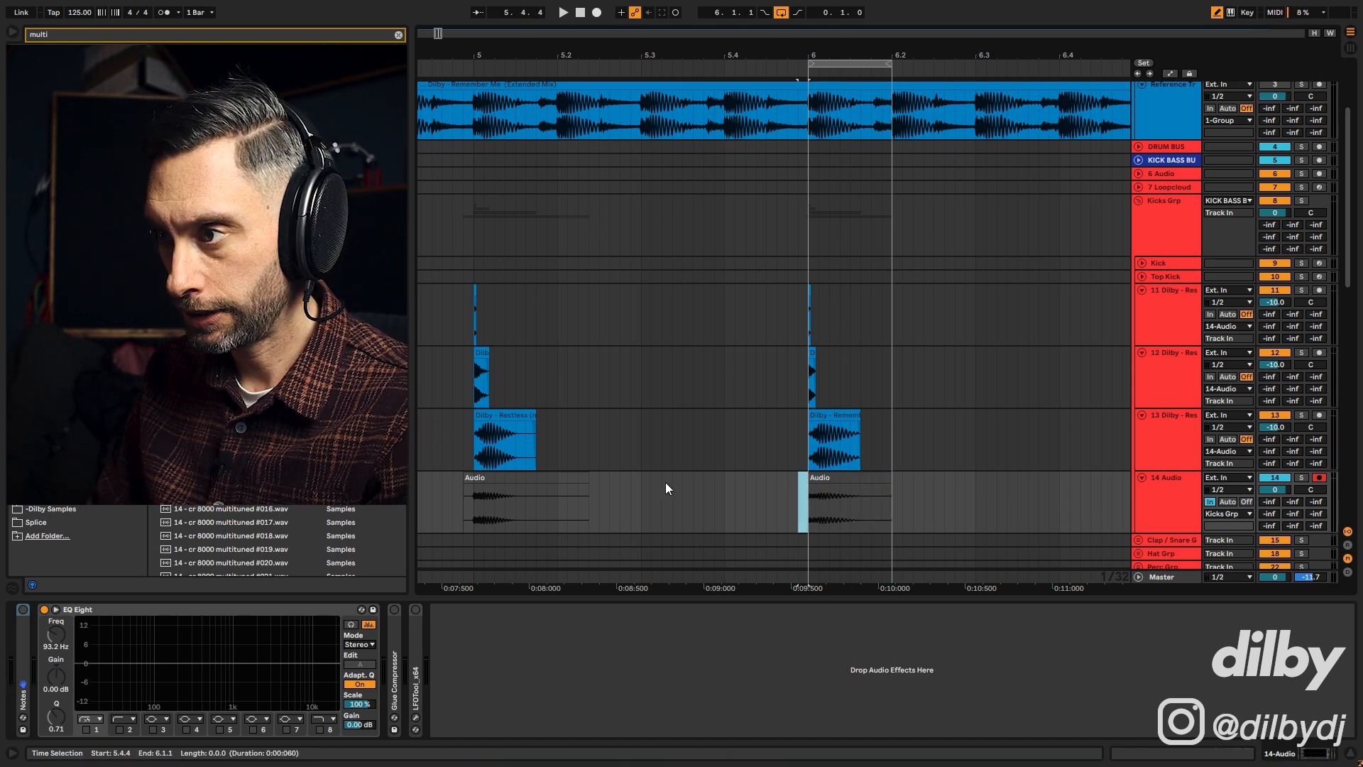
left_click_drag(665, 483, 560, 479)
left_click_drag(464, 475, 474, 477)
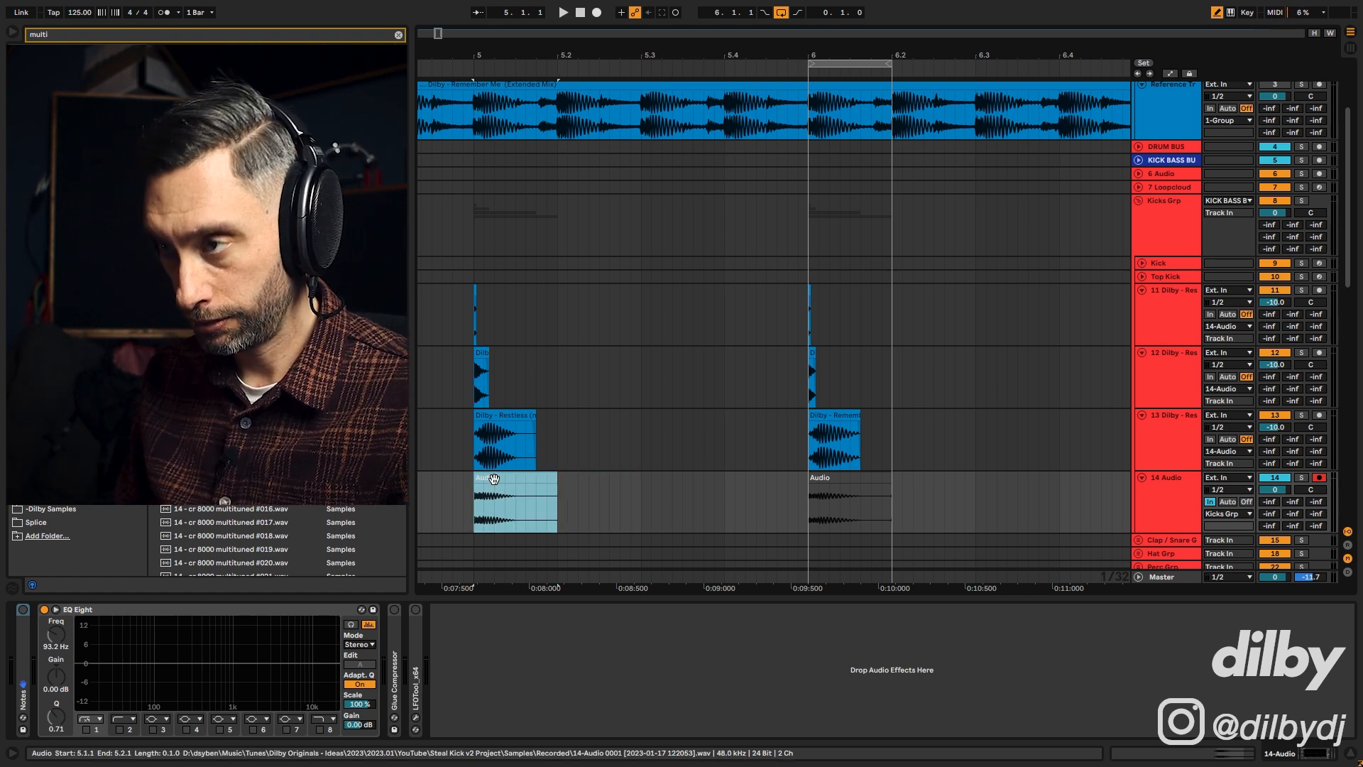
Rename the first recorded clip "Restless Kick" and the second one "Rememeber Kick".
key("ctrl+r")
type("Restless Kick")
key("Return")
left_click(848, 478)
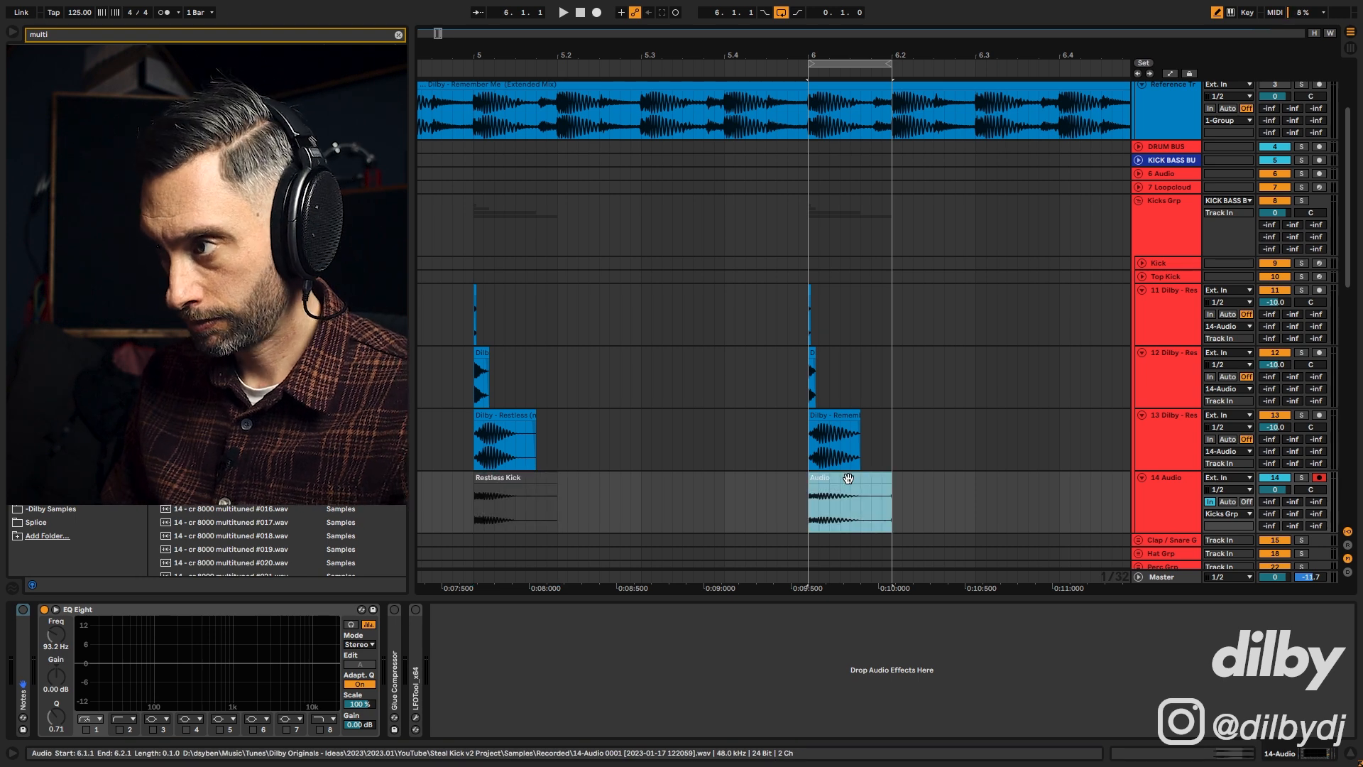
type("Rememeber Kick")
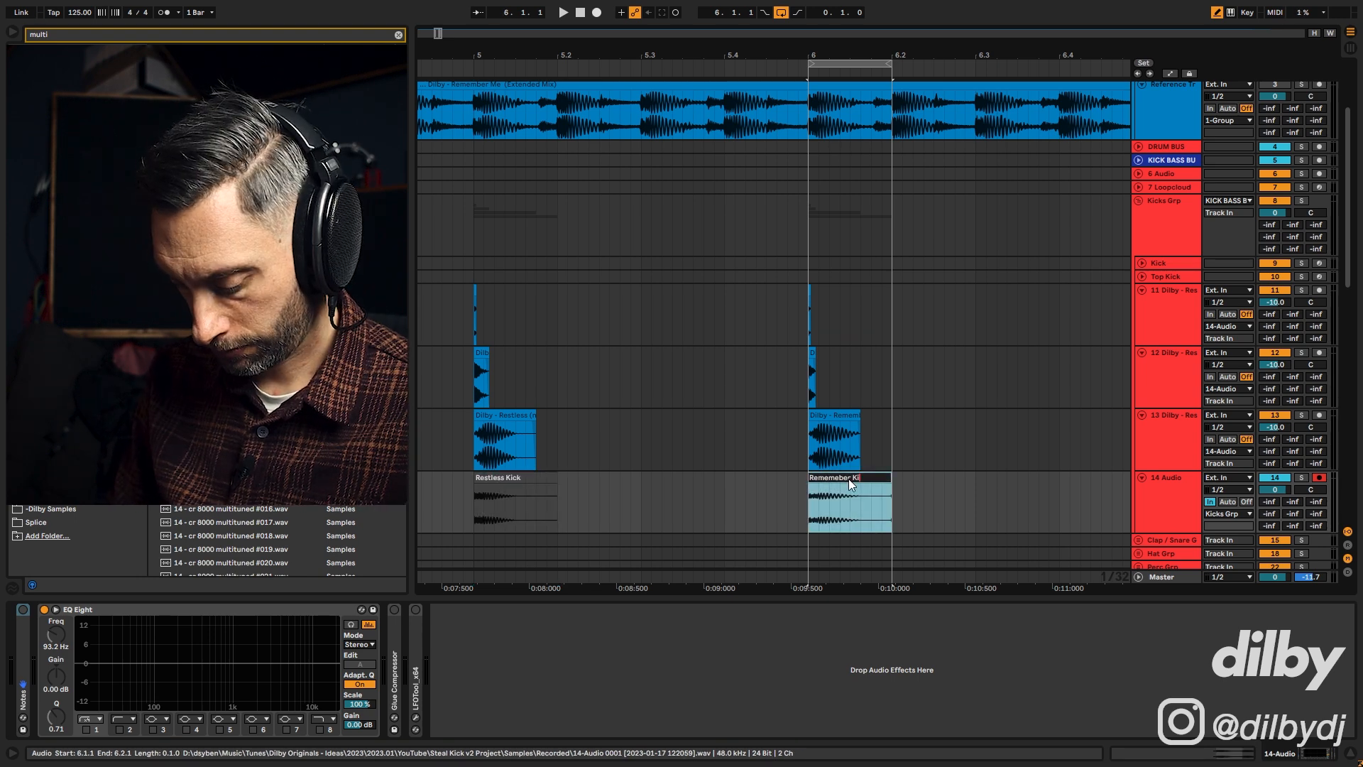
key("Return")
Add a short fade-out to the end of both recorded kick clips and consolidate each one.
left_click_drag(890, 487, 874, 488)
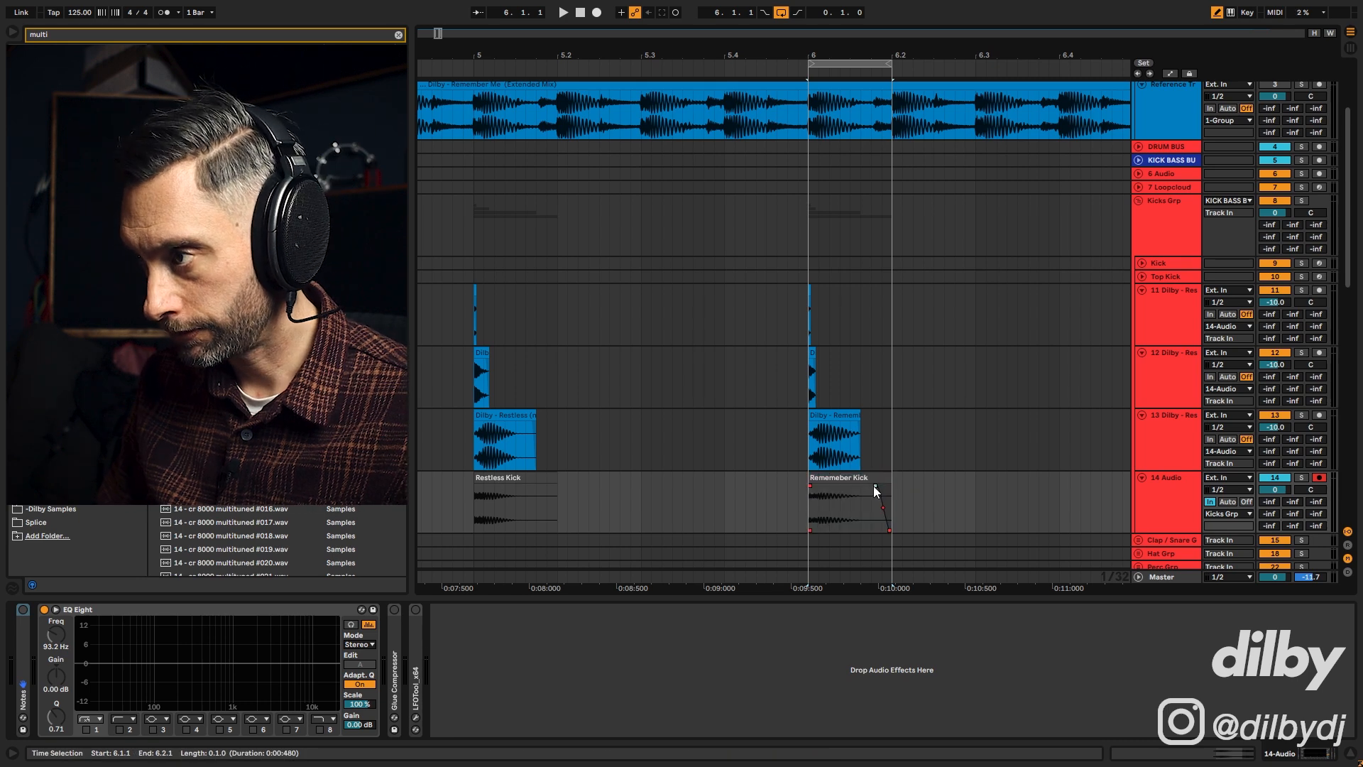
left_click(531, 476)
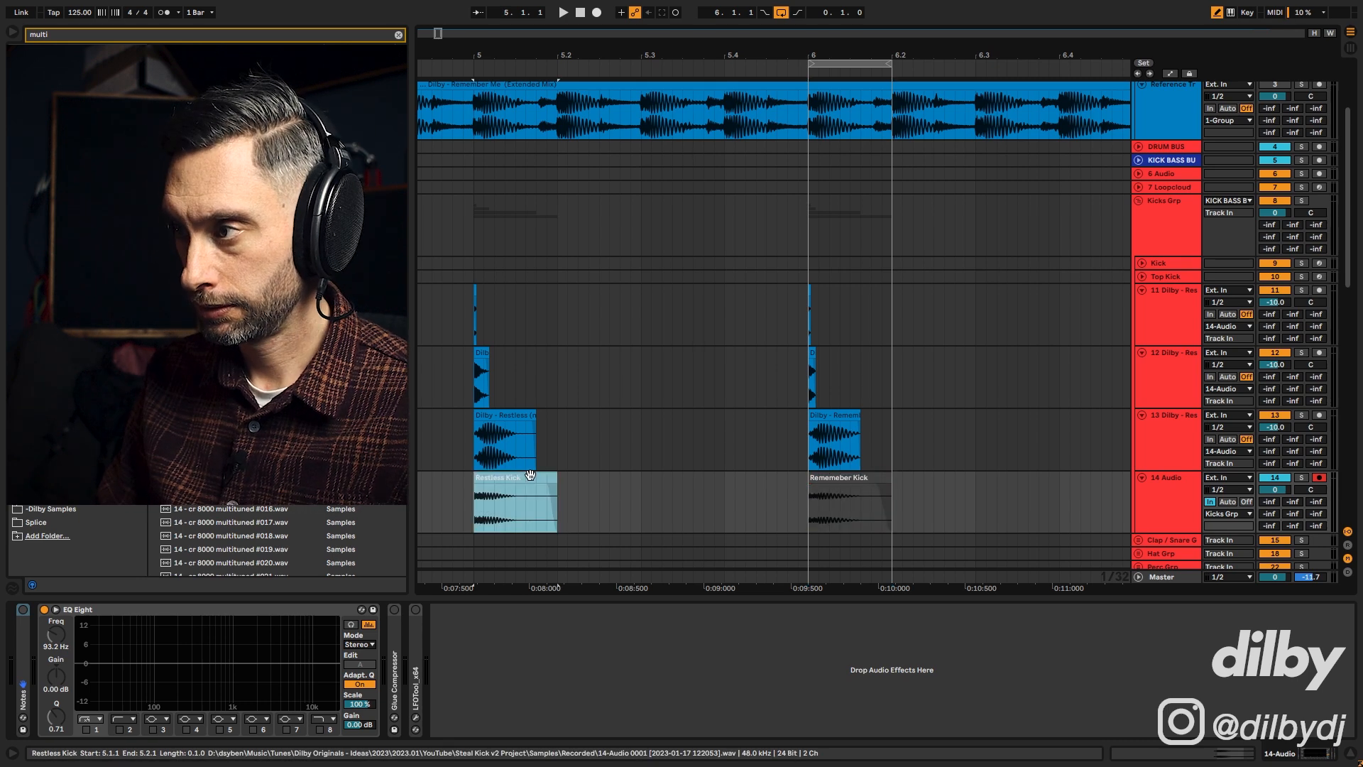
key("ctrl+j")
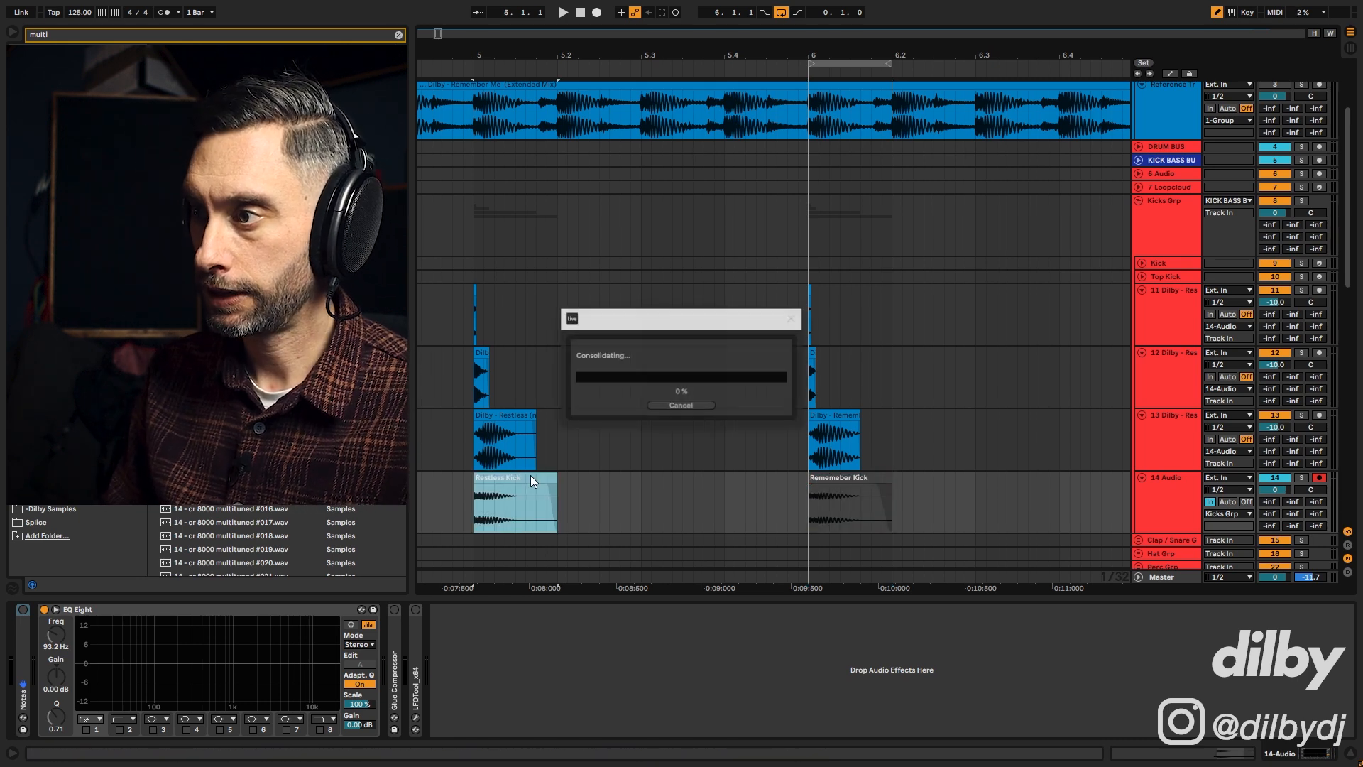
left_click(828, 477)
key("ctrl+j")
Raise the clip gain of both consolidated kicks on track 14.
double_click(517, 477)
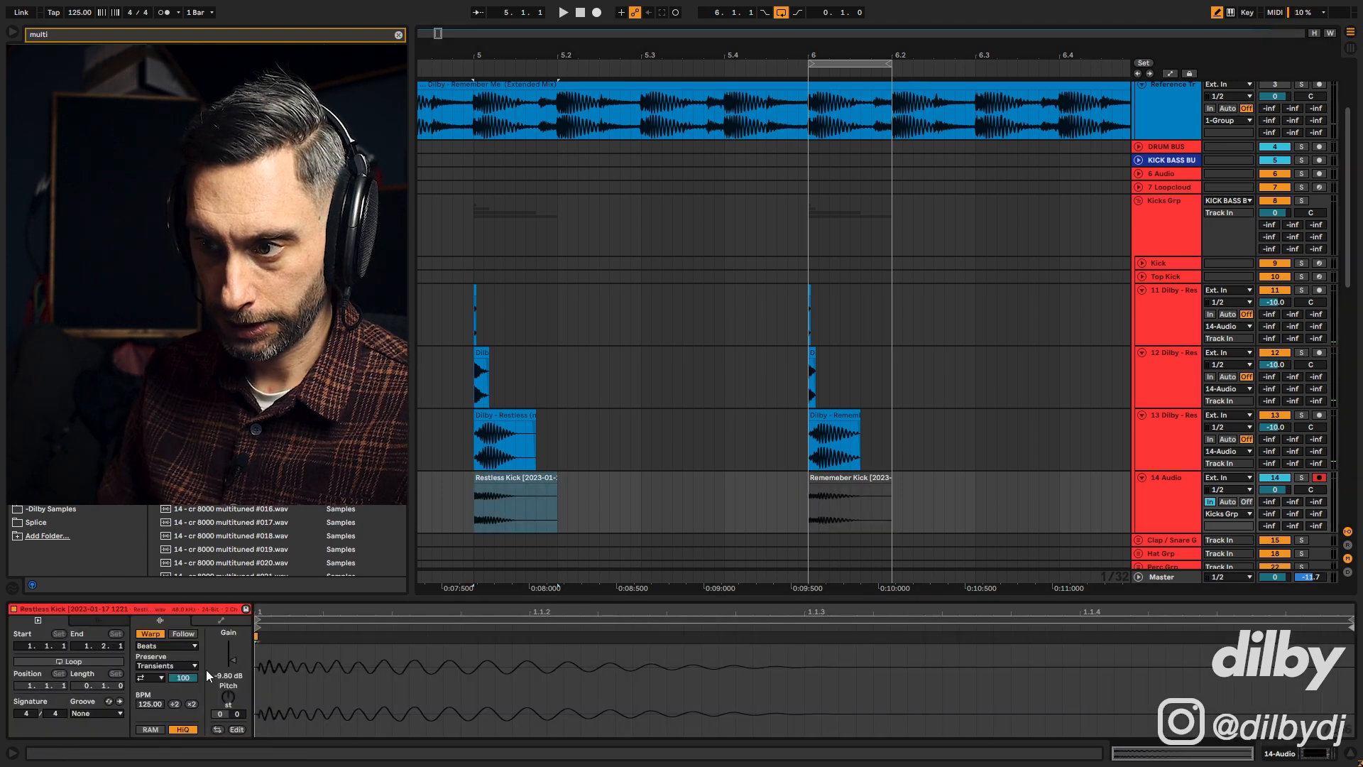
left_click(843, 479)
Solo track 14 and listen to the two consolidated kicks from 4.4.4 and 5.4.4 to compare them.
left_click(463, 501)
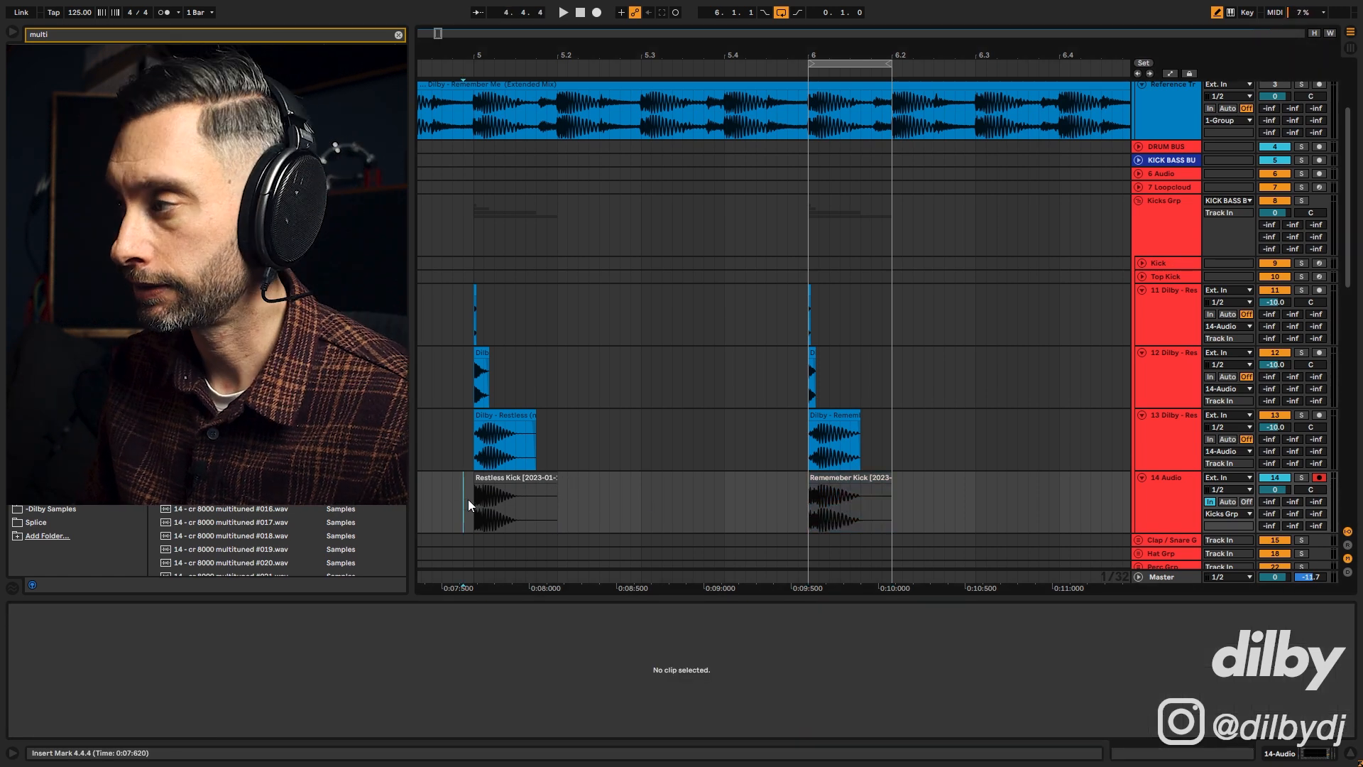
left_click(1302, 478)
key("space")
left_click(798, 497)
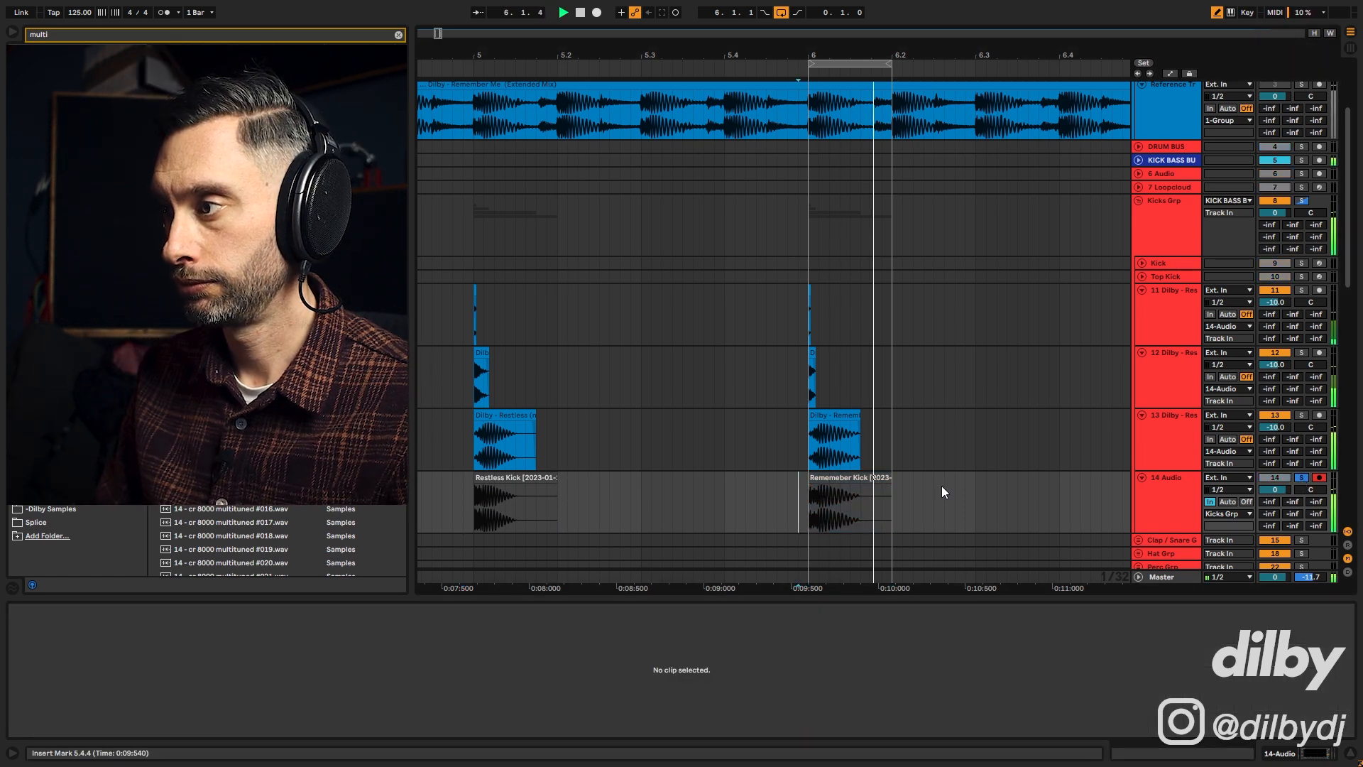